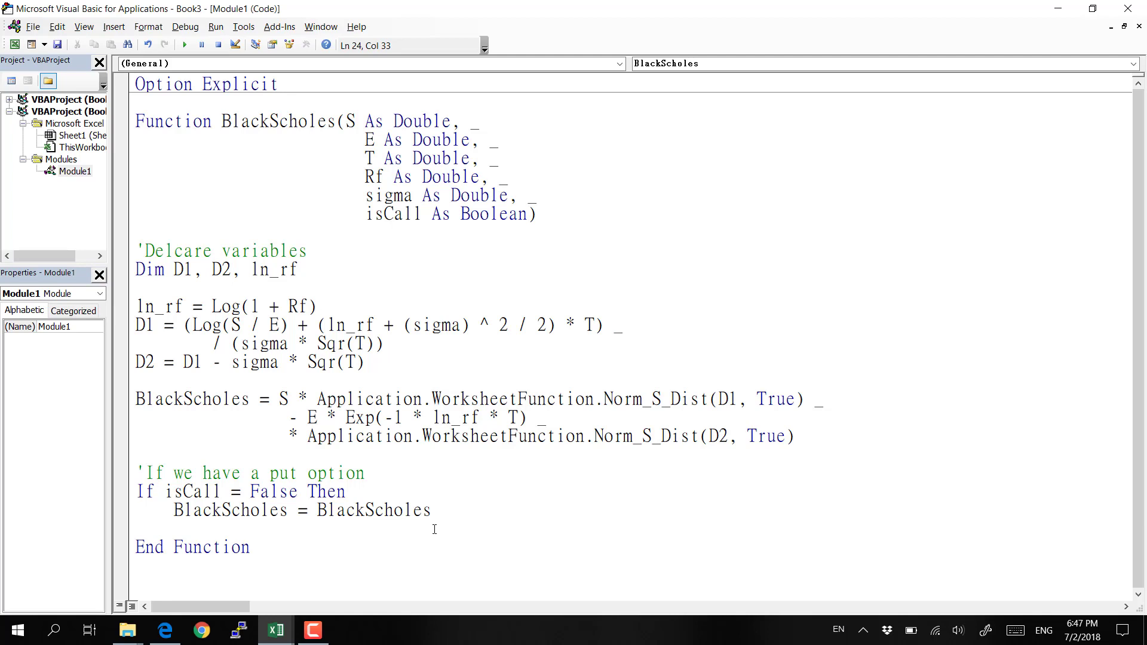
Examine the call price formula that the BlackScholes term in the put-option assignment refers to
key("shift+Left")
key("shift+Left")
key("shift+Left")
key("shift+Left")
key("shift+Left")
key("shift+Left")
key("shift+Left")
key("shift+Left")
key("shift+Left")
key("shift+Left")
key("shift+Left")
key("shift+Left")
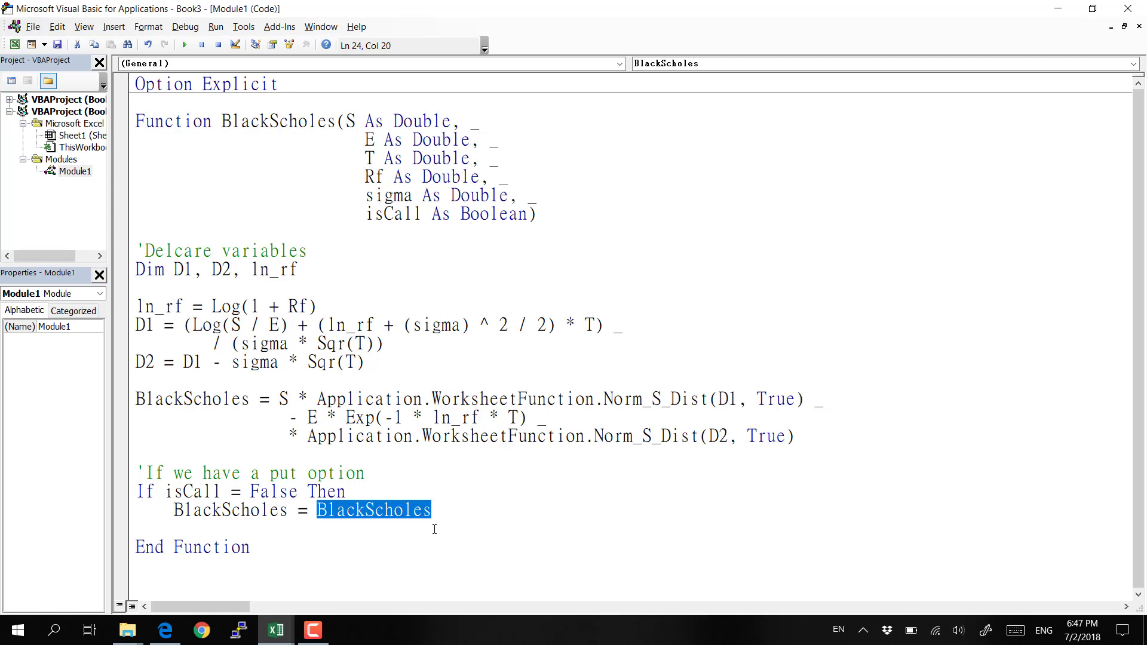
key("Up")
key("Up")
key("Up")
key("Up")
key("Up")
key("Up")
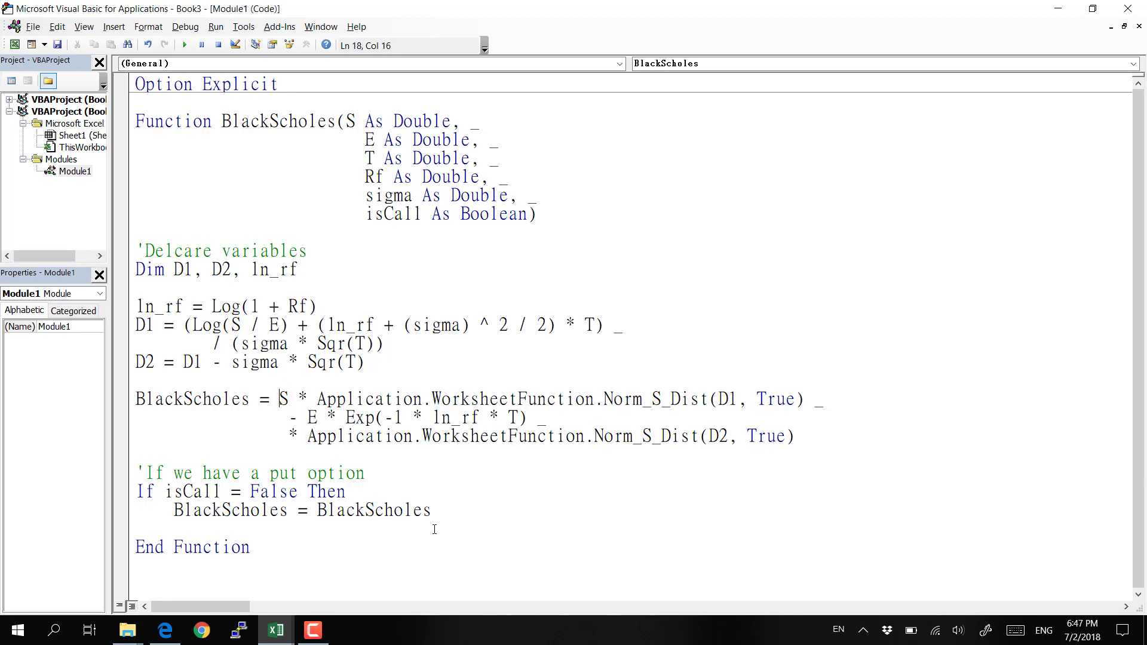
key("shift+Down")
key("shift+Down")
key("shift+Down")
key("Down")
key("Down")
key("Down")
key("Right")
key("Right")
key("Right")
key("Right")
key("shift+Right")
key("shift+Right")
key("shift+Right")
key("shift+Right")
key("shift+Right")
key("shift+Right")
key("shift+Right")
key("shift+Right")
key("shift+Right")
key("shift+Right")
key("shift+Right")
key("shift+Right")
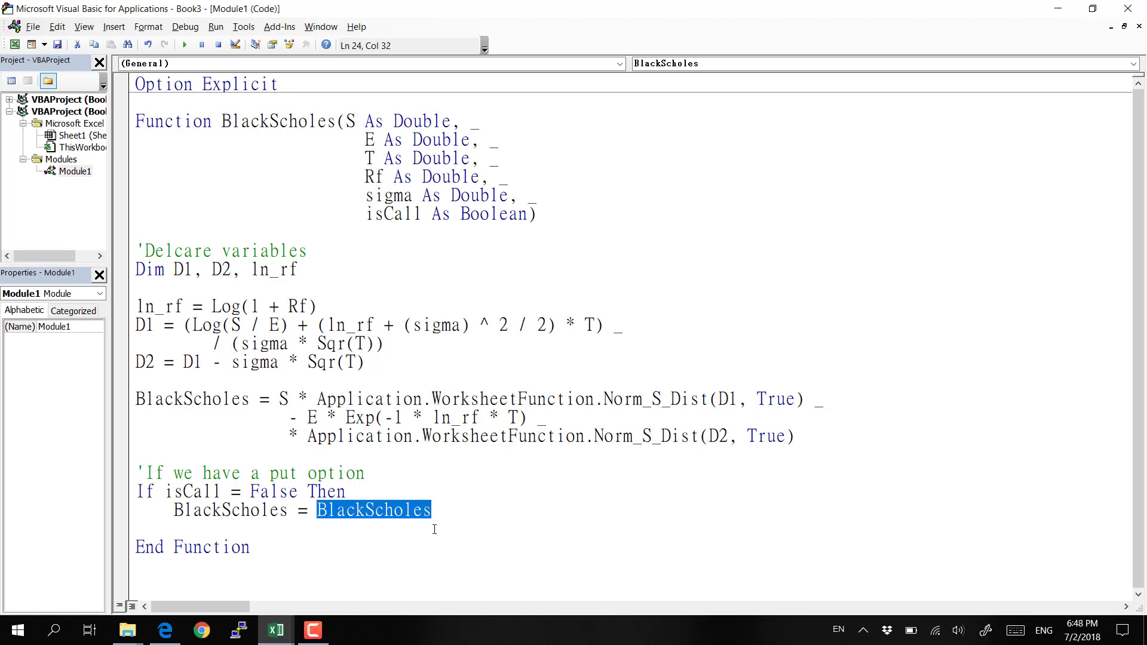
Complete the put-option assignment by adding - S + E * exp(-1 * ln_rf * T) after BlackScholes
key("Right")
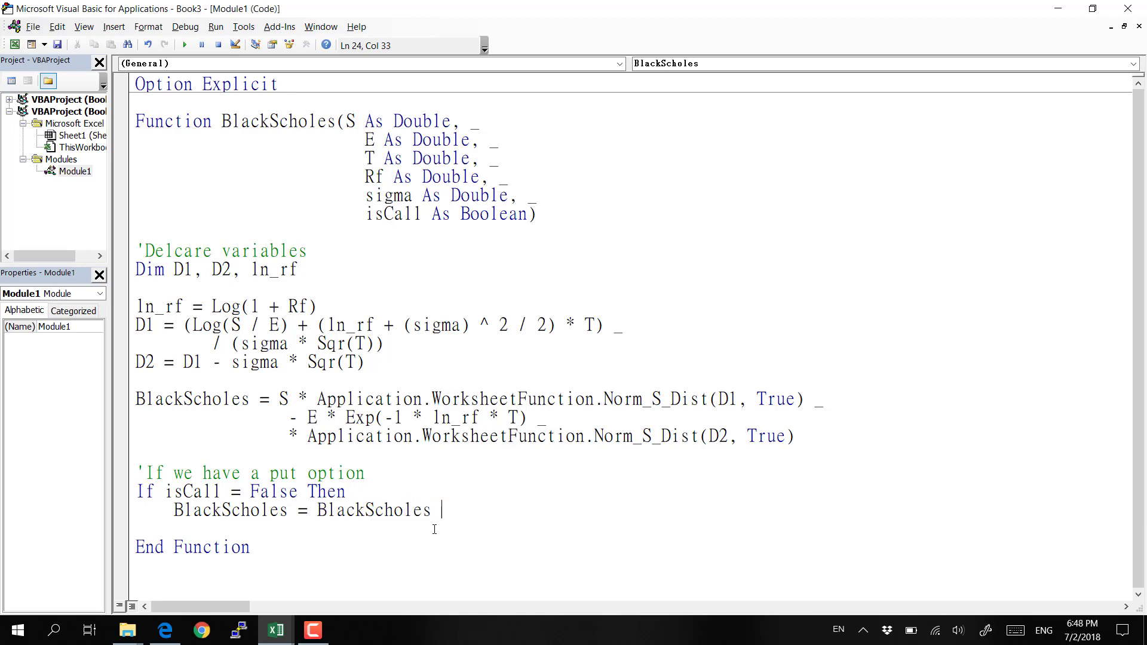
type("- S + E * exp(")
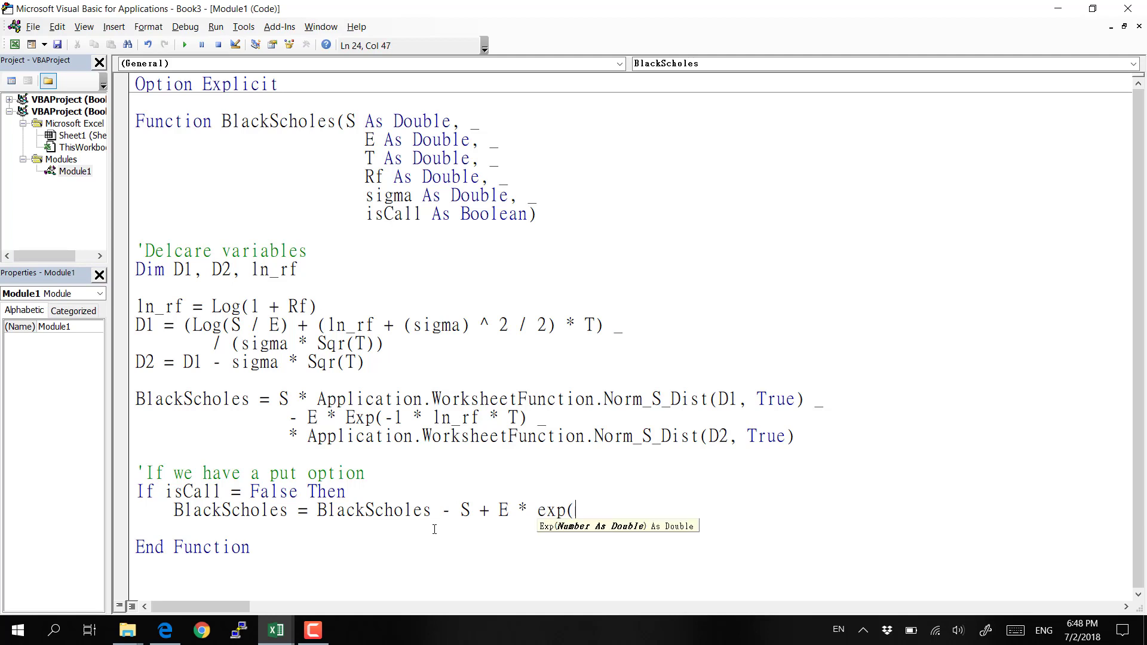
type("-1 * ln_rf * T)")
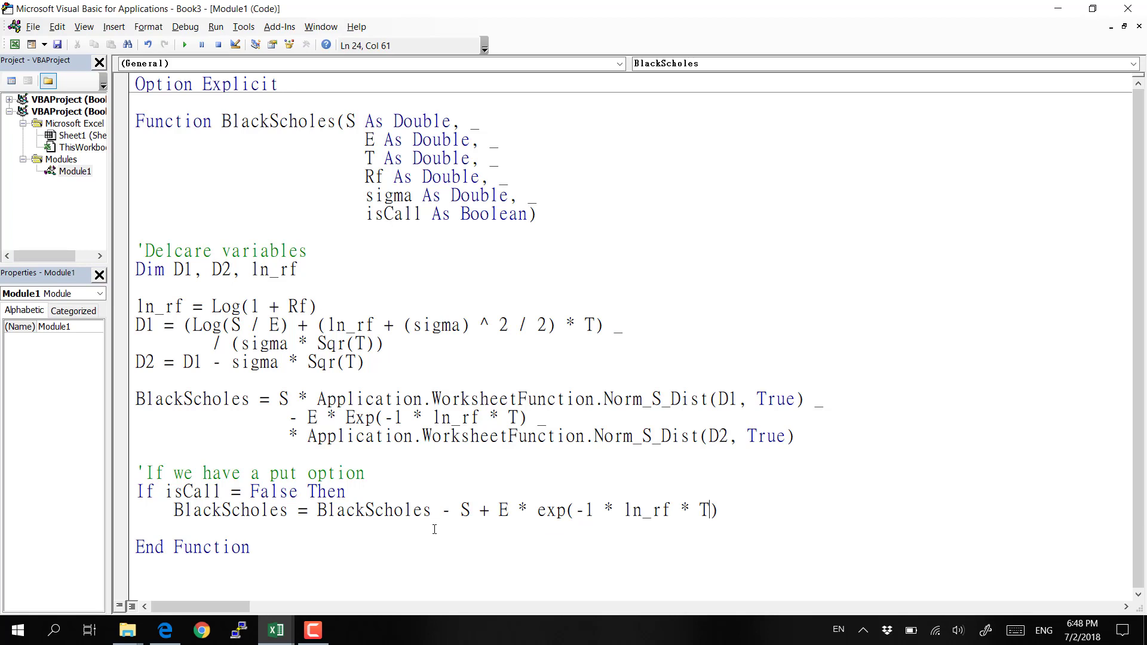
Review the - S + E * exp(-1 * ln_rf * T) terms in the put-option assignment
key("shift+Left")
key("shift+Left")
key("shift+Left")
key("shift+Left")
key("shift+Left")
key("shift+Left")
key("shift+Left")
key("shift+Left")
key("shift+Left")
key("shift+Left")
key("shift+Left")
key("shift+Left")
key("shift+Left")
key("shift+Left")
key("shift+Left")
key("shift+Left")
key("shift+Left")
key("shift+Left")
key("shift+Left")
key("shift+Left")
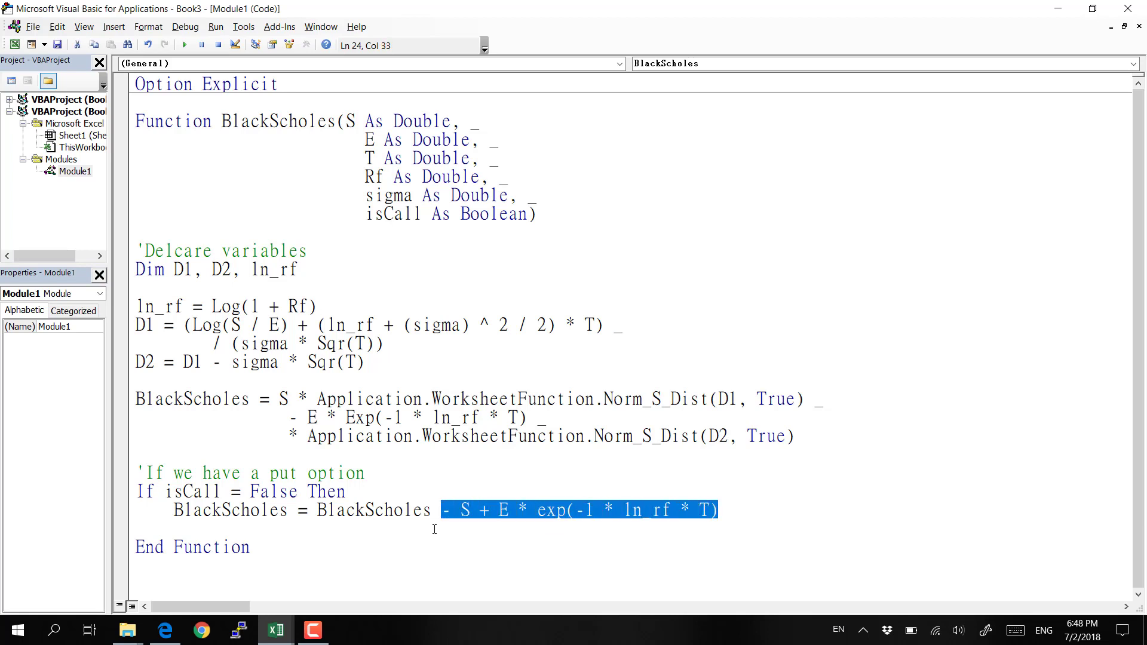
Close the put-option condition with an unindented End If on the line below the assignment
key("End")
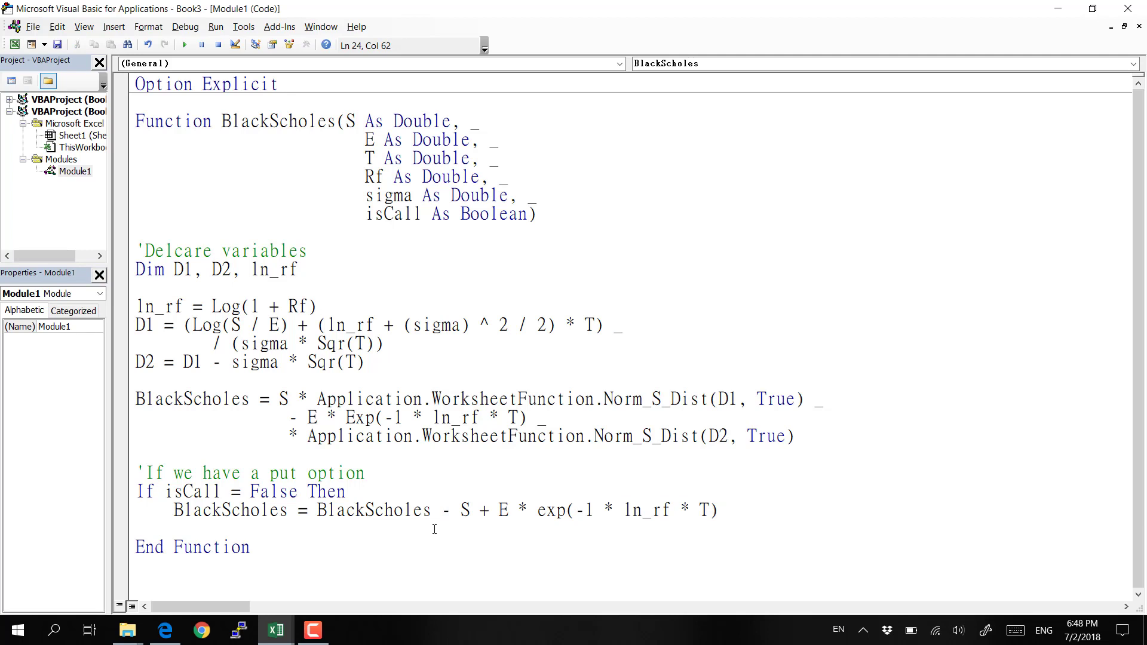
key("Return")
key("BackSpace")
type("ed")
key("BackSpace")
type("nd i")
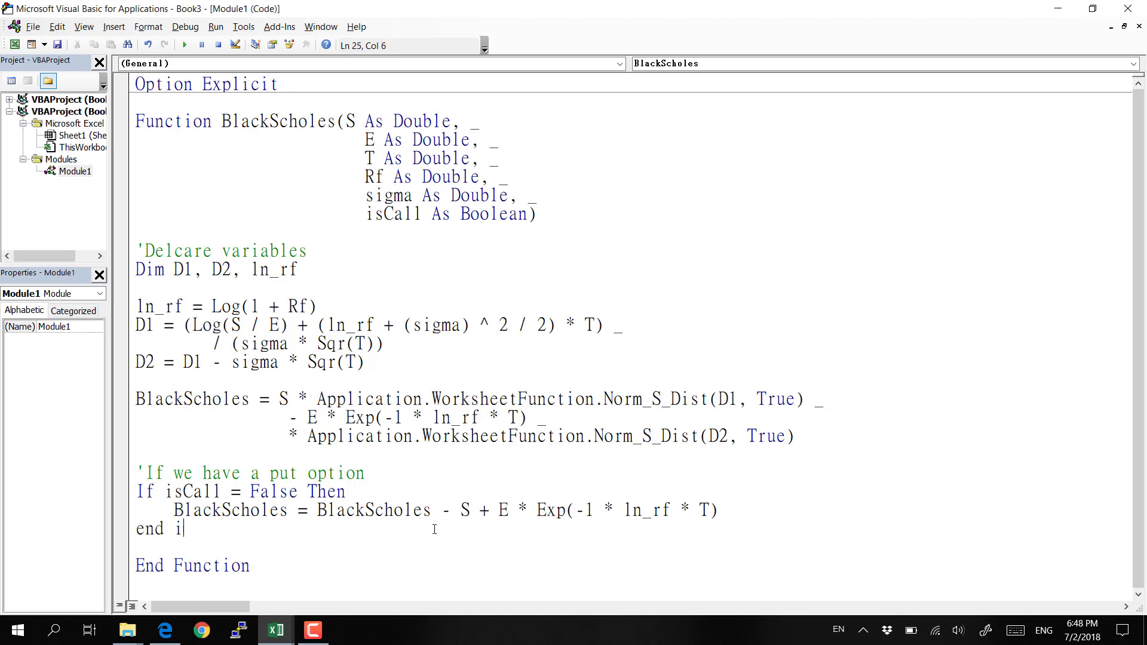
type("f")
key("Up")
Review the whole put-option If block and the three-line call price formula above it
key("Up")
key("Up")
key("shift+Down")
key("shift+Down")
key("shift+Down")
key("shift+Down")
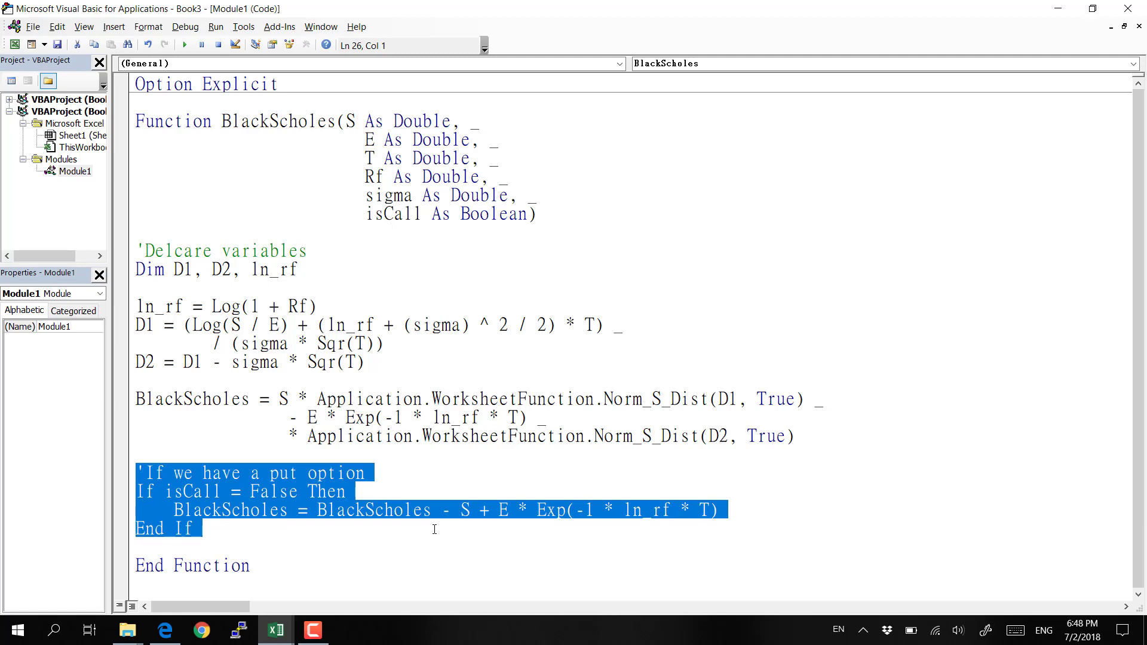
key("Up")
key("Up")
key("Up")
key("Up")
key("Up")
key("Up")
key("Up")
key("Up")
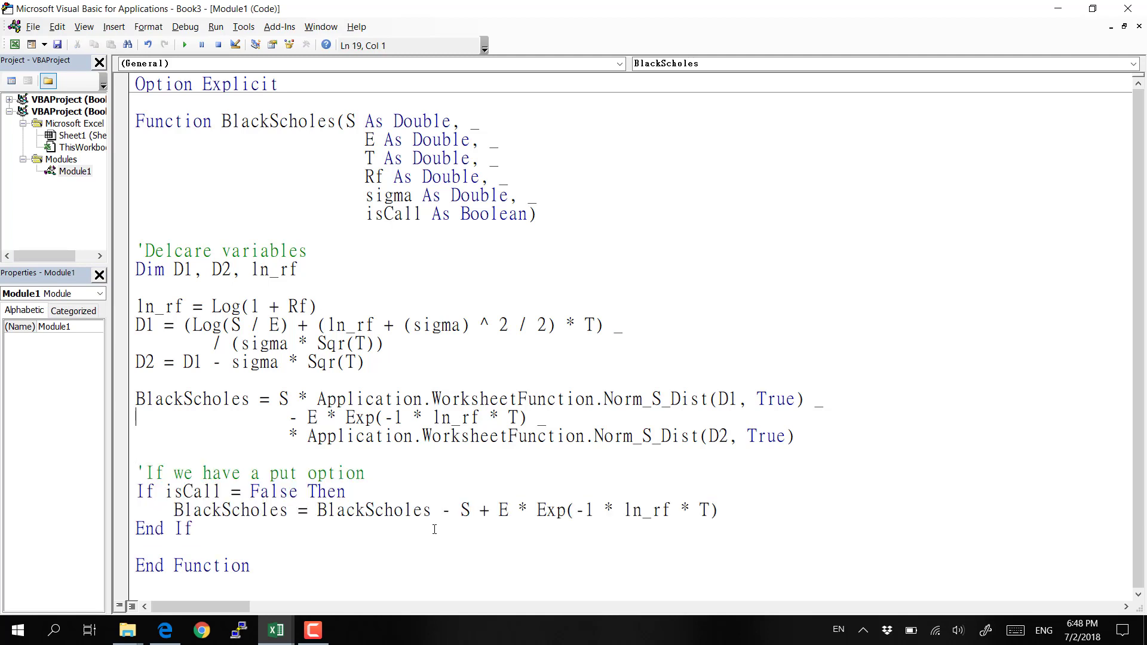
key("shift+Down")
key("shift+Down")
key("shift+Down")
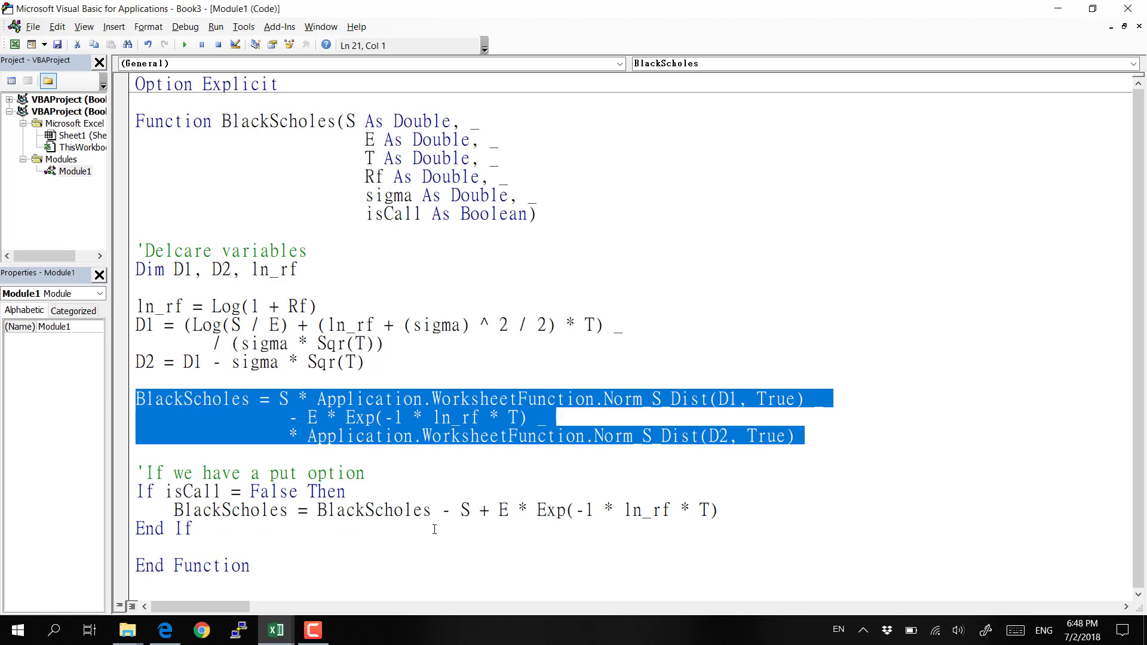
key("Down")
key("Down")
key("Down")
key("Down")
key("Down")
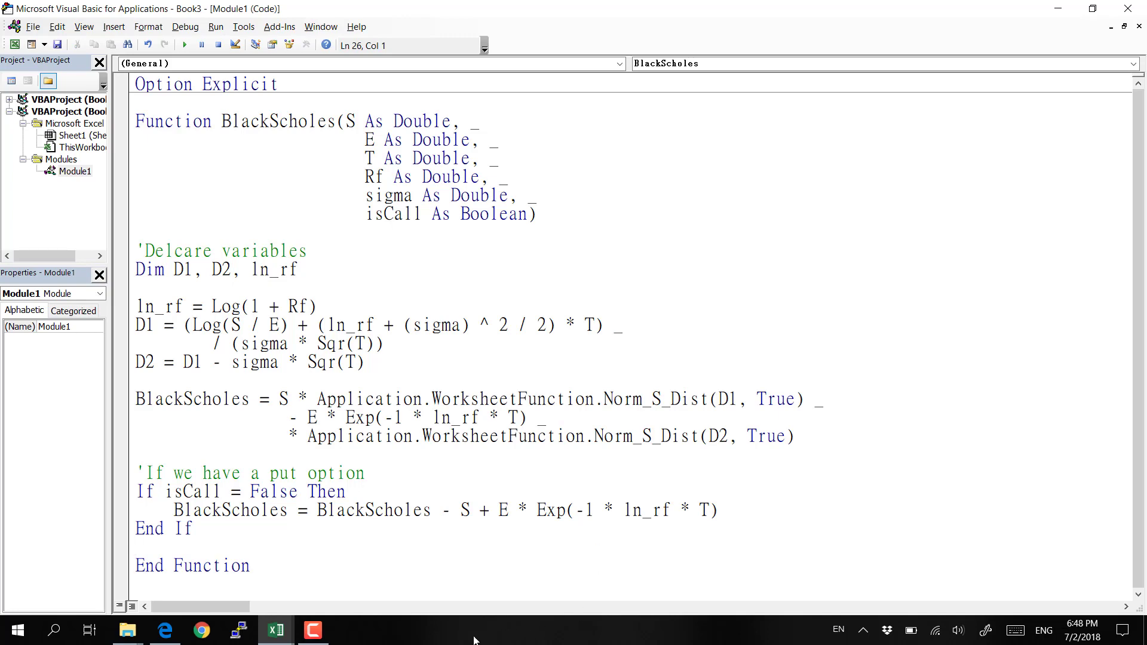
Switch to the Book3 Excel workbook and enter the label "Current Price (S)" in cell A2
mouse_move(275, 630)
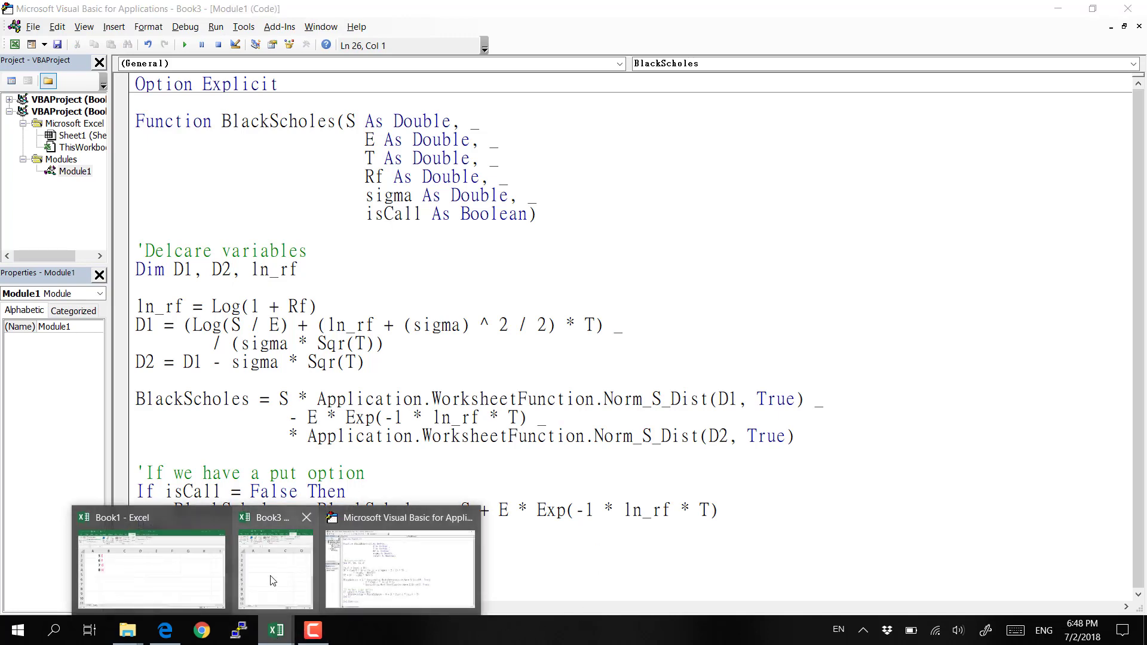
left_click(272, 581)
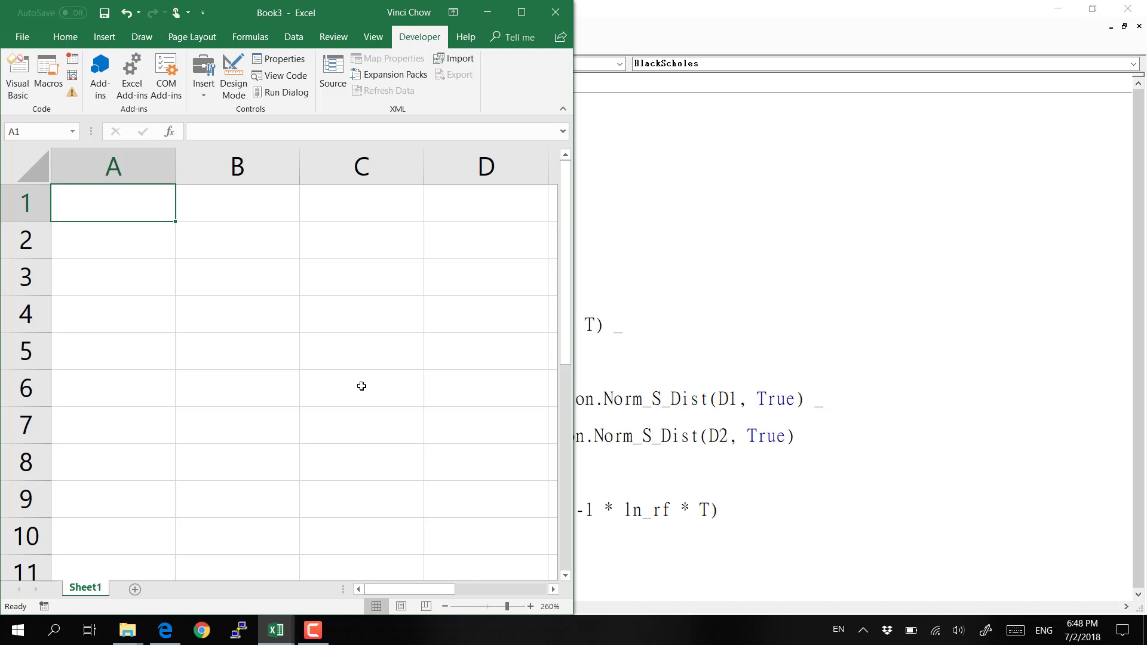
key("Down")
key("Up")
key("Down")
type("Curr")
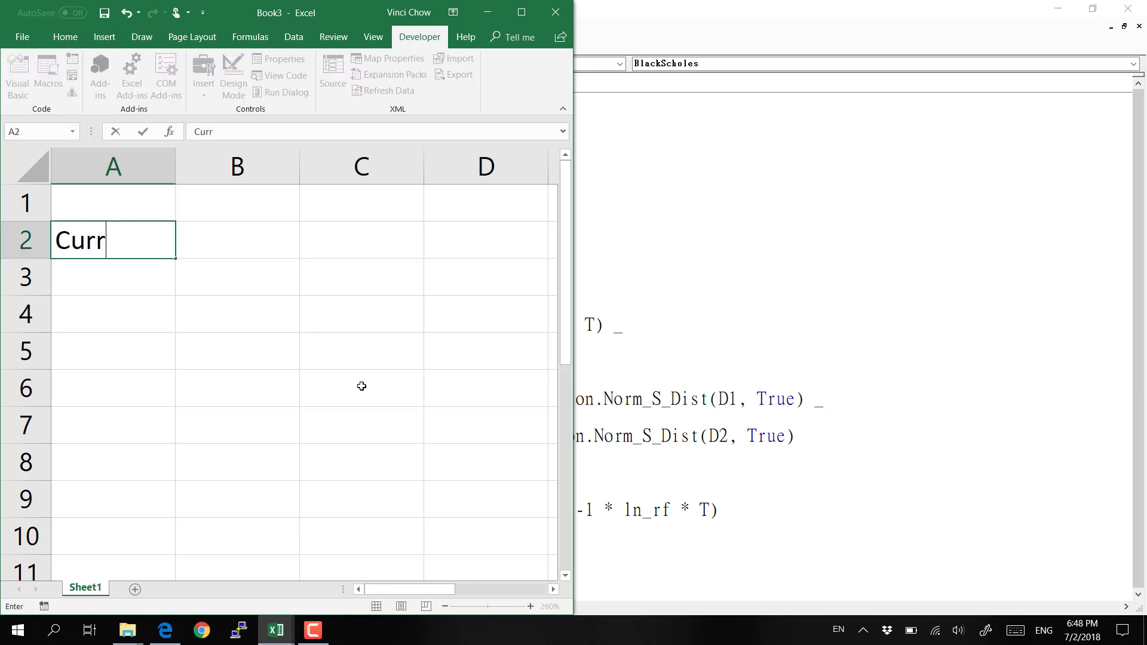
type("ent Price (S)")
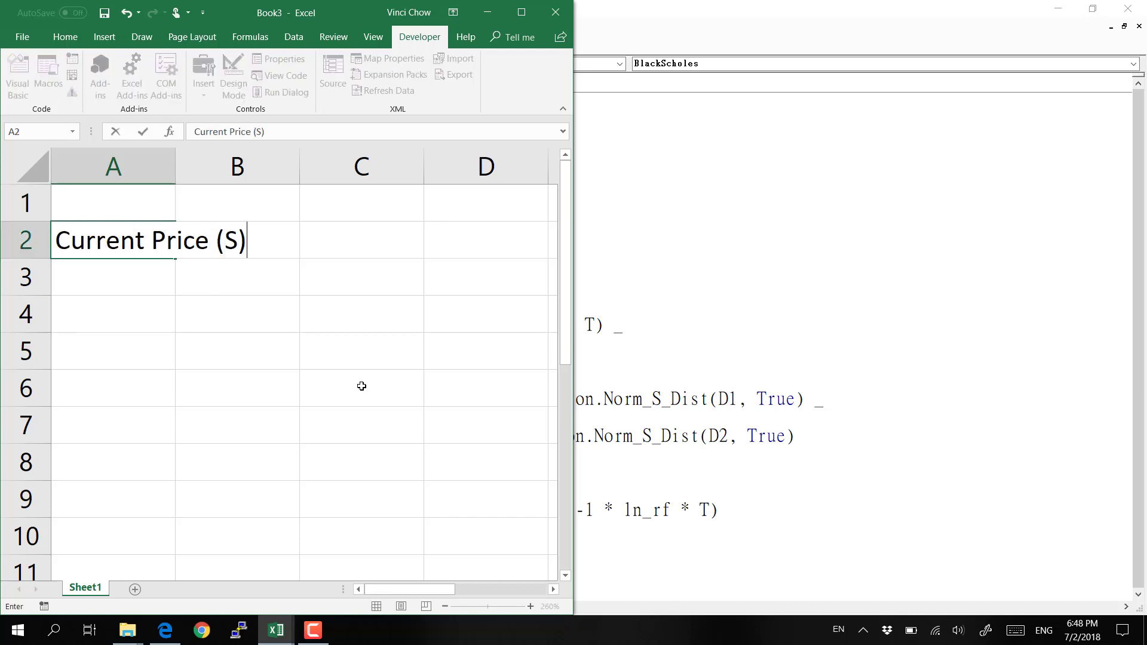
key("Return")
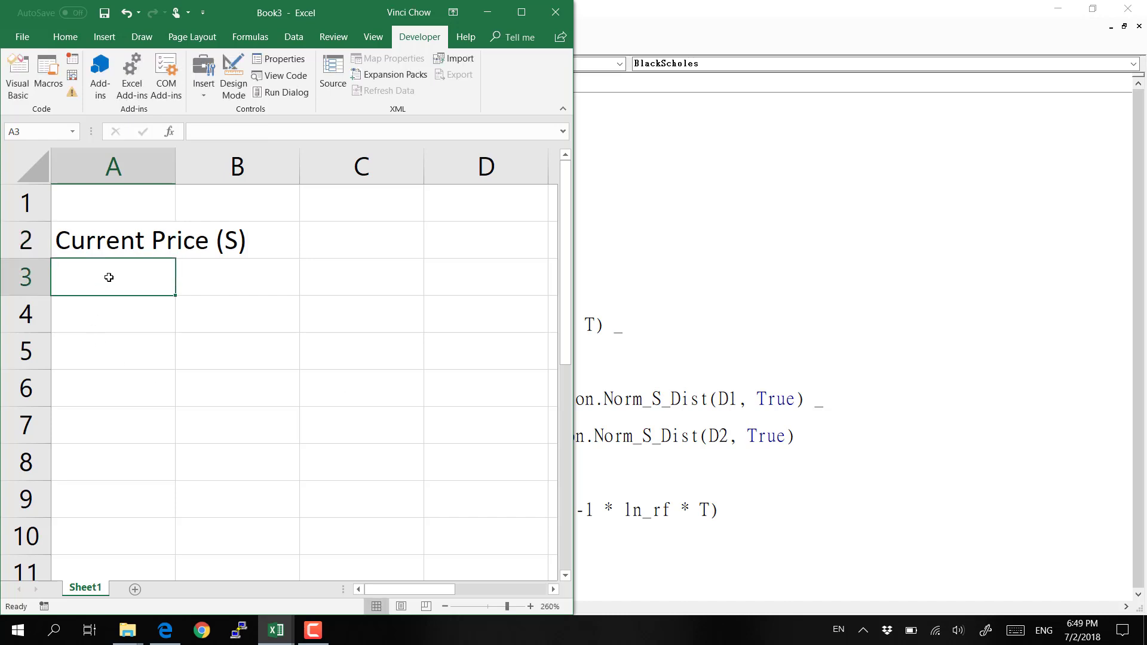
Enter the label "Strike Price (E)" in cell A3
type("Strike Price ")
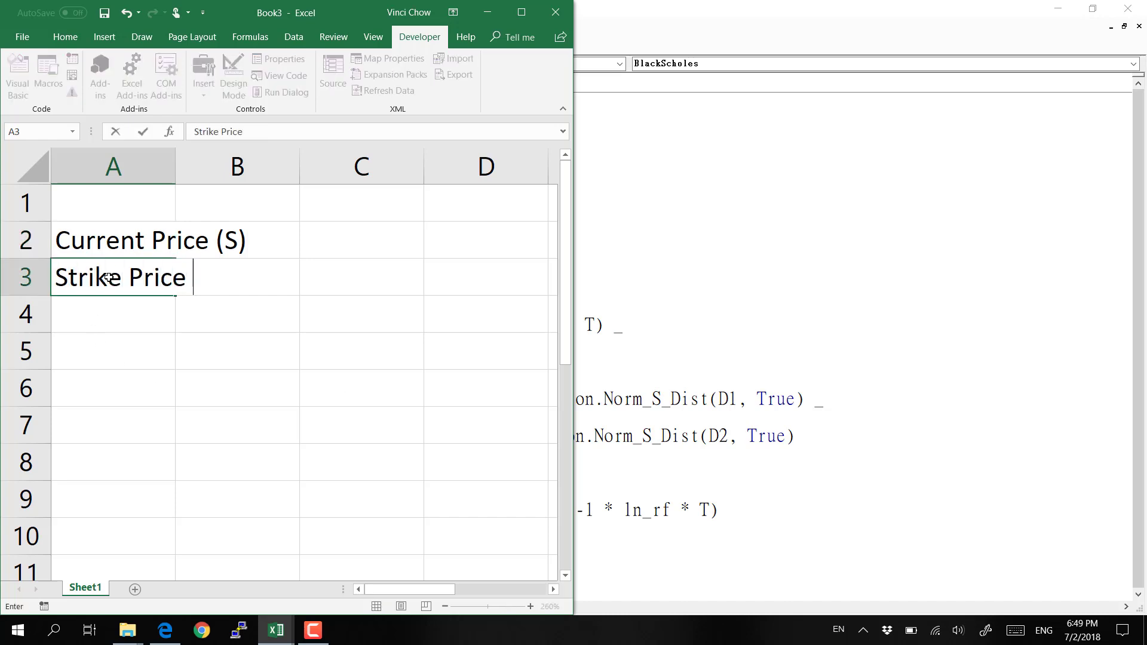
type("(E)")
key("Return")
Try to replace the € sign in the cell A3 label with (E)
left_click(108, 277)
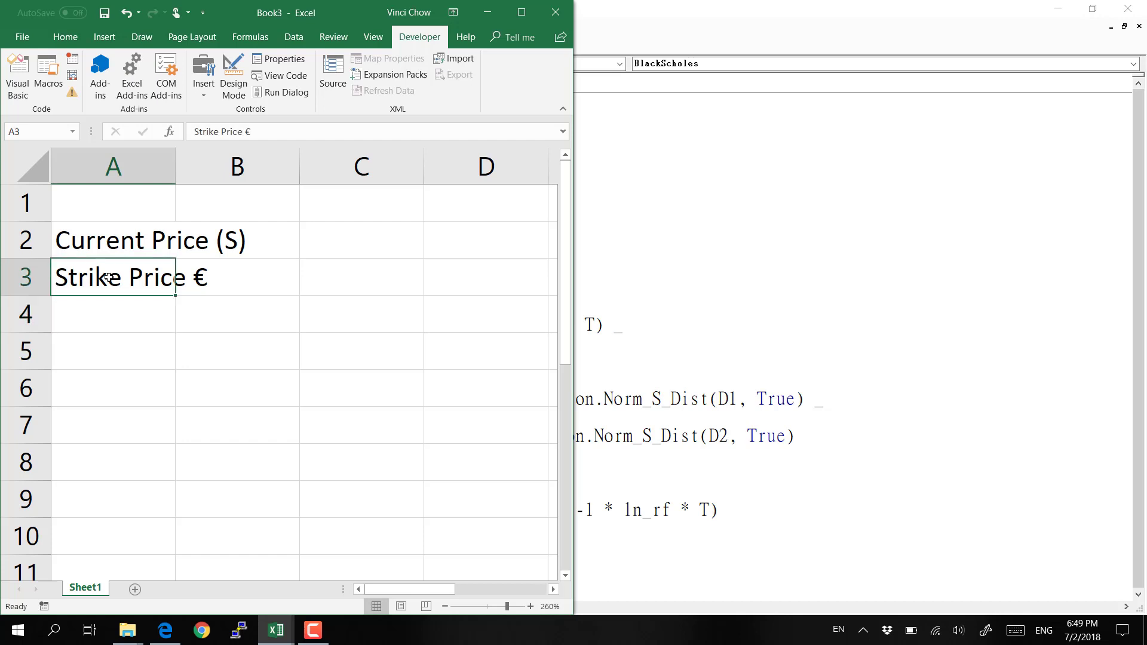
left_click(299, 127)
key("BackSpace")
type("(E)")
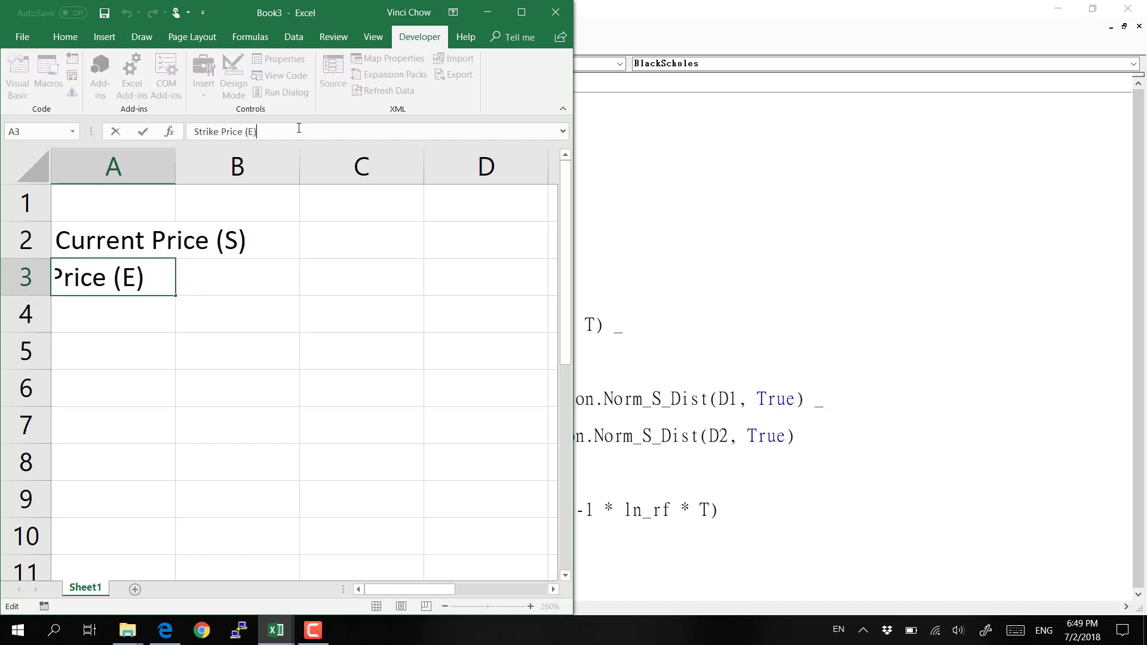
key("Return")
Remove the € sign from cell A3 so the label reads "Strike Price"
left_click(108, 278)
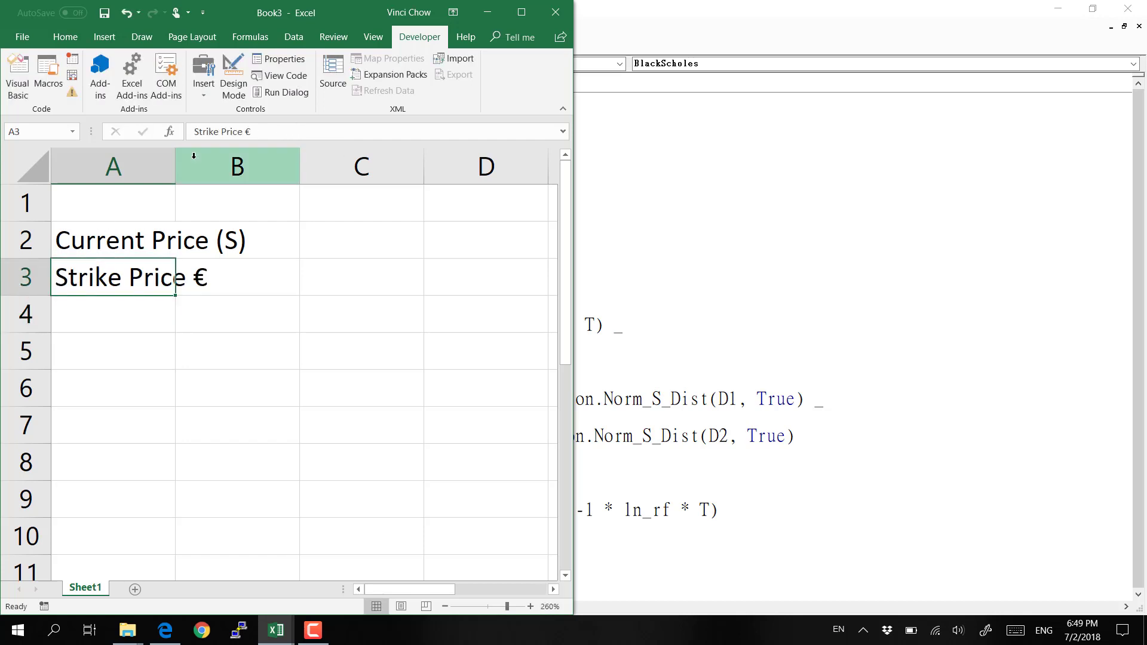
left_click(286, 132)
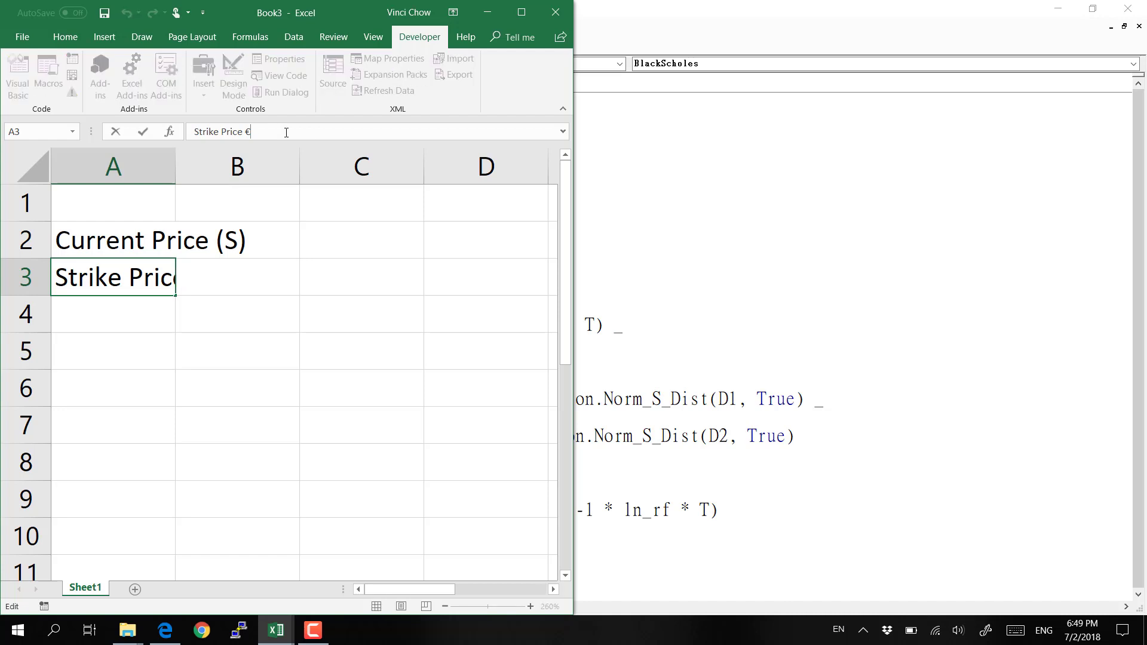
key("BackSpace")
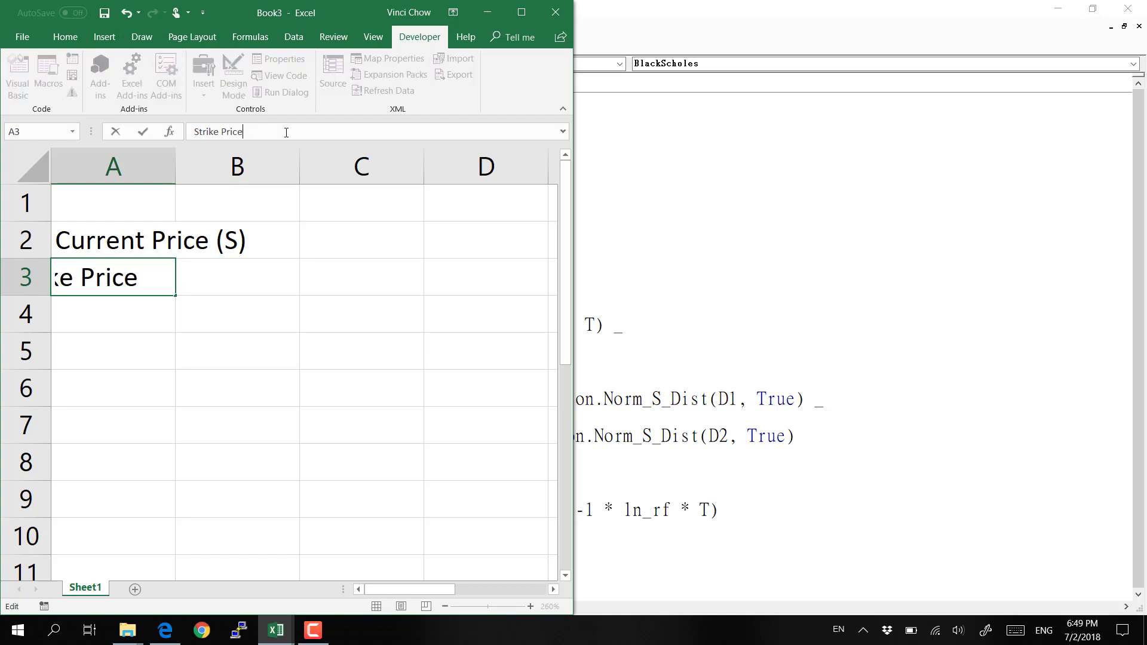
key("Home")
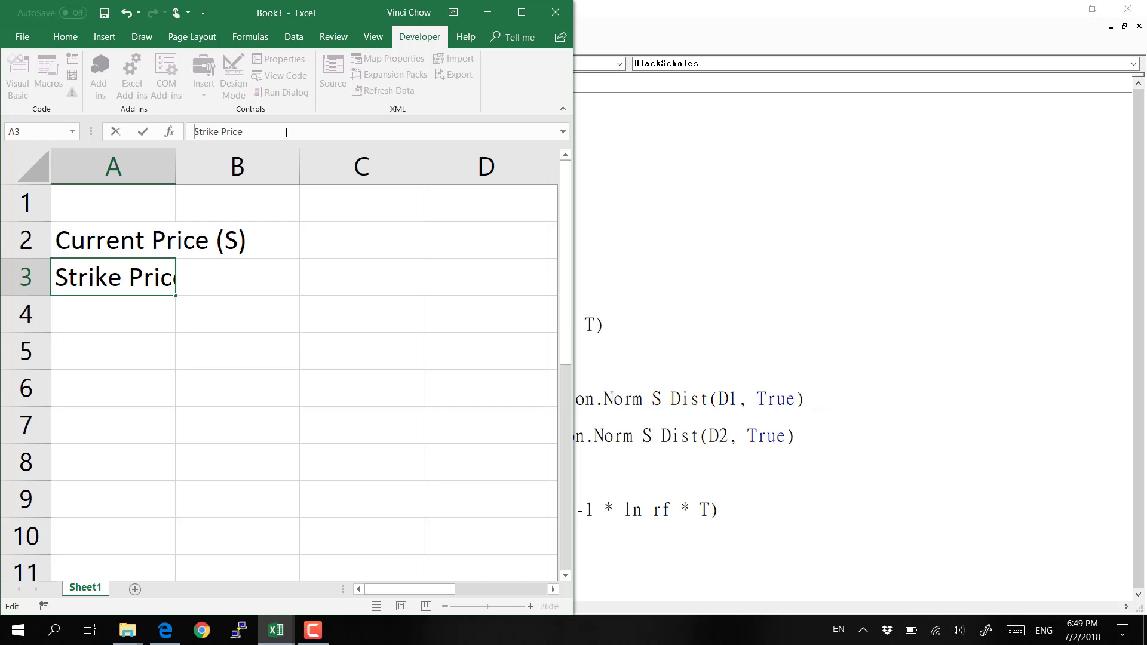
key("Return")
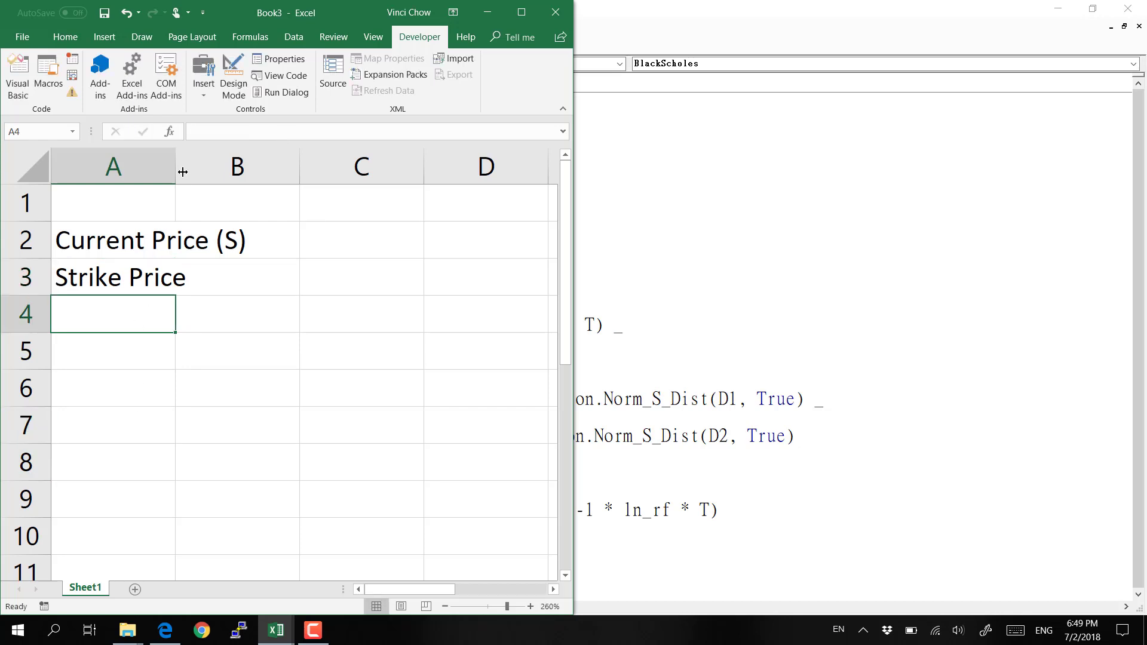
Widen column A to fit its labels and enter "Volatility (Sigma)" in cell A4
left_click_drag(183, 172, 253, 171)
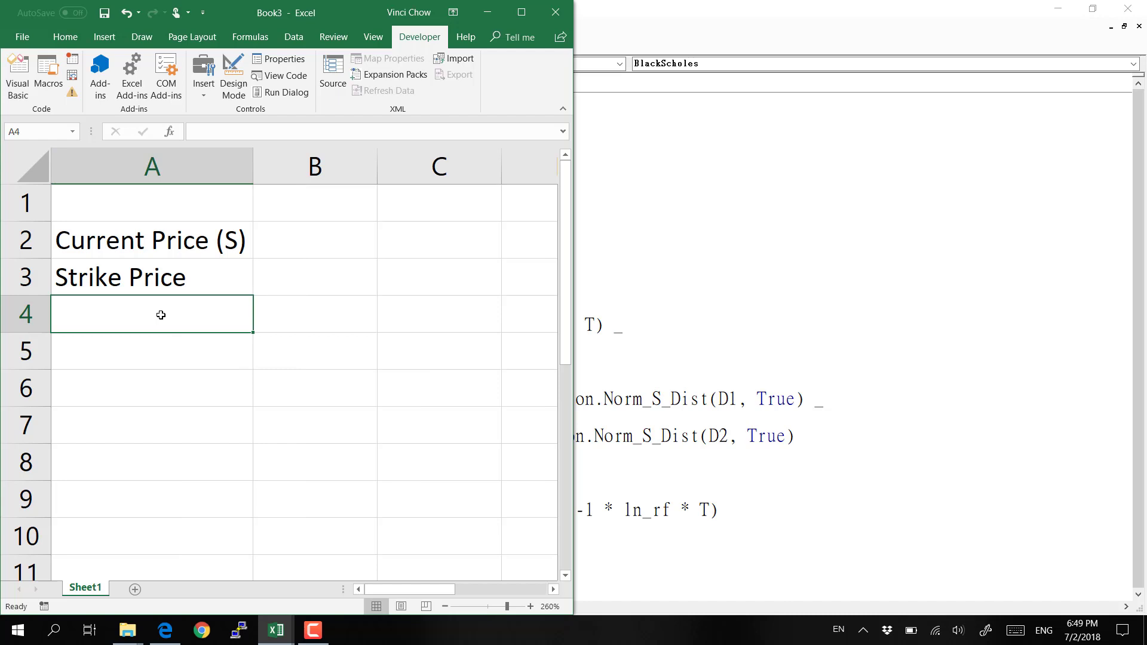
type("V")
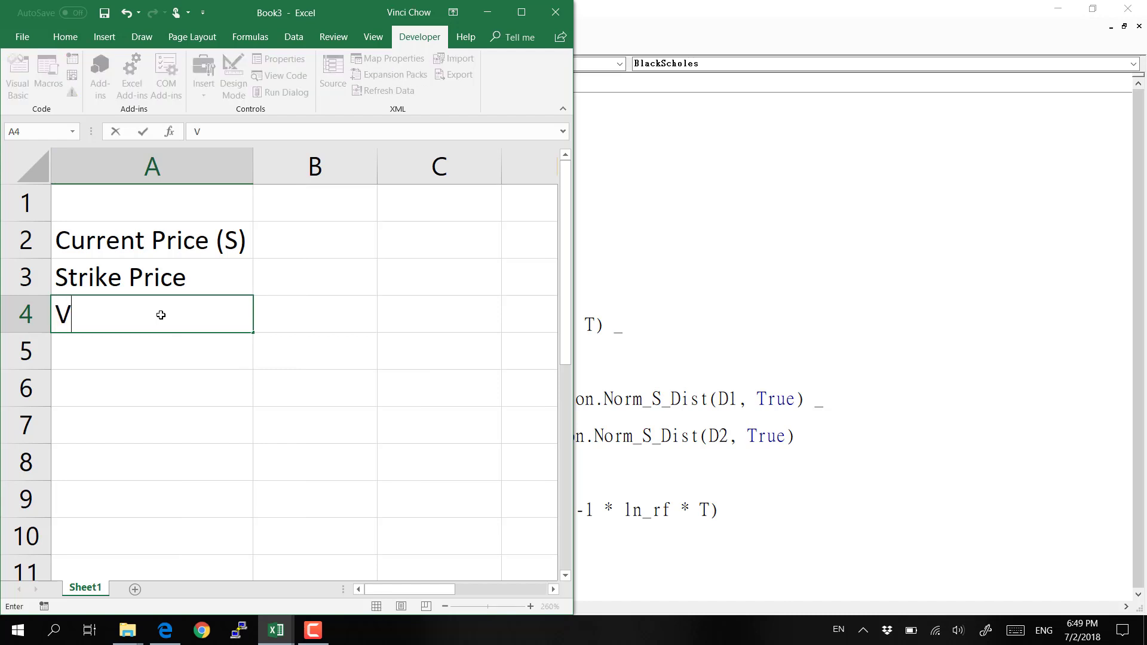
type("olatilit")
key("BackSpace")
key("BackSpace")
type("tility")
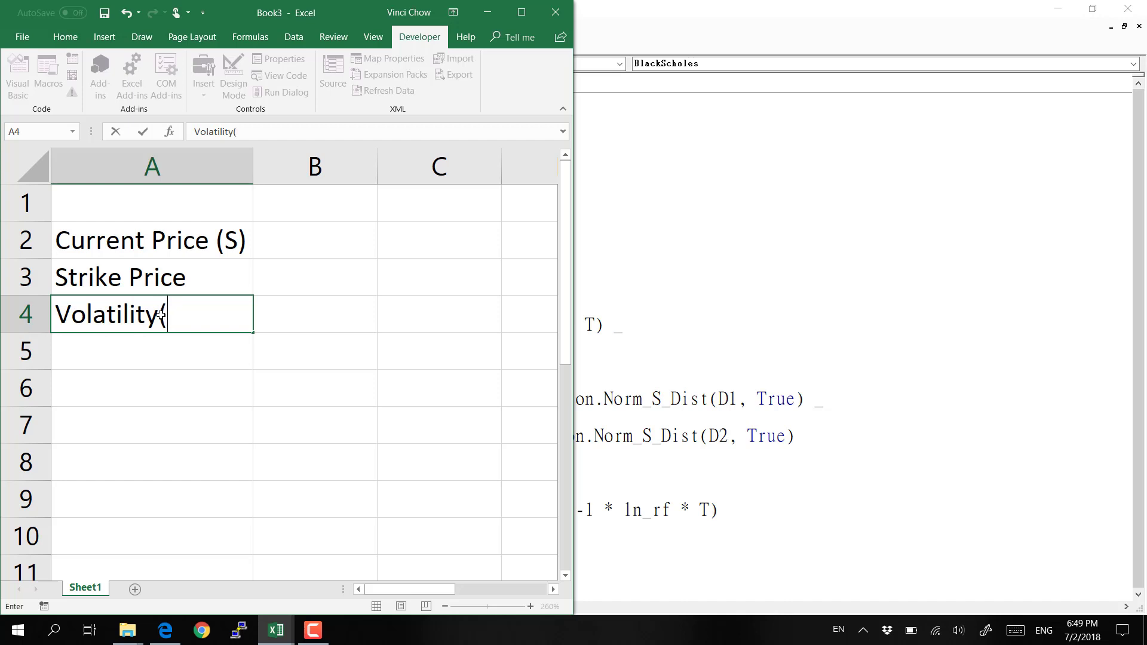
type(" (Sigma)")
key("Return")
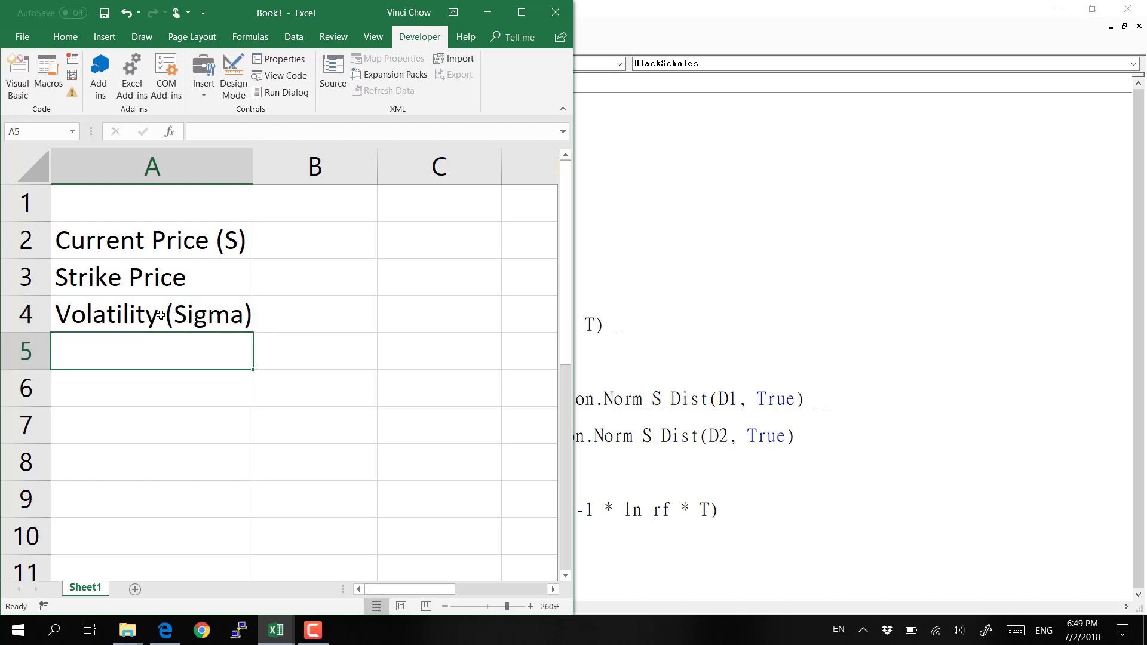
Enter the labels T in cell A5 and Rf in cell A6
type("T")
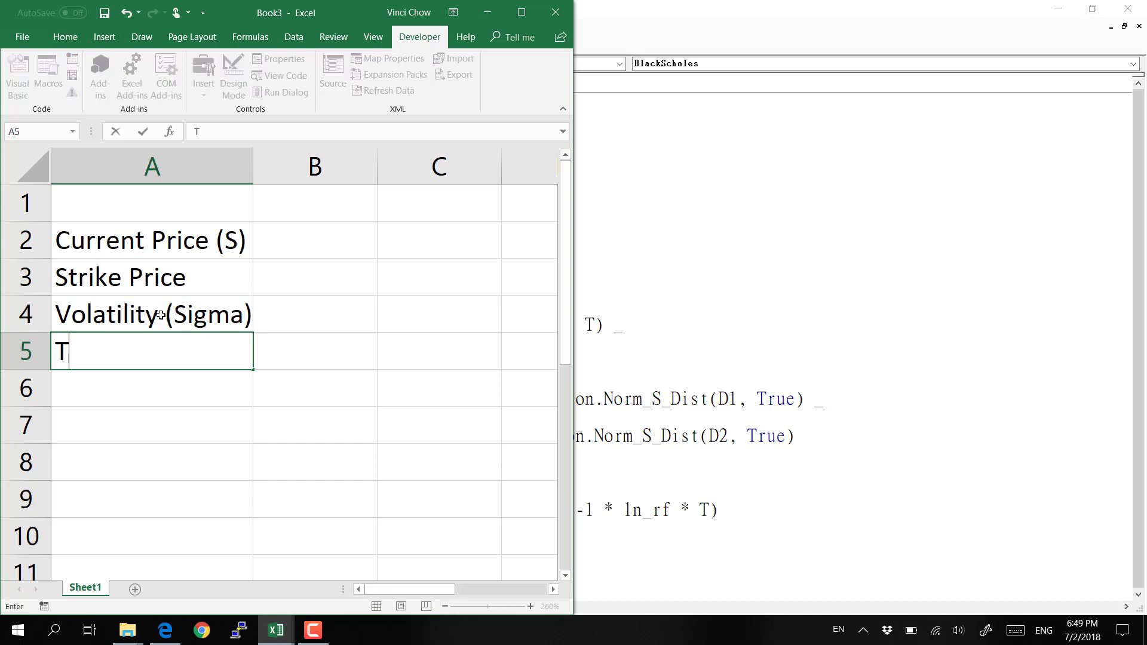
key("Return")
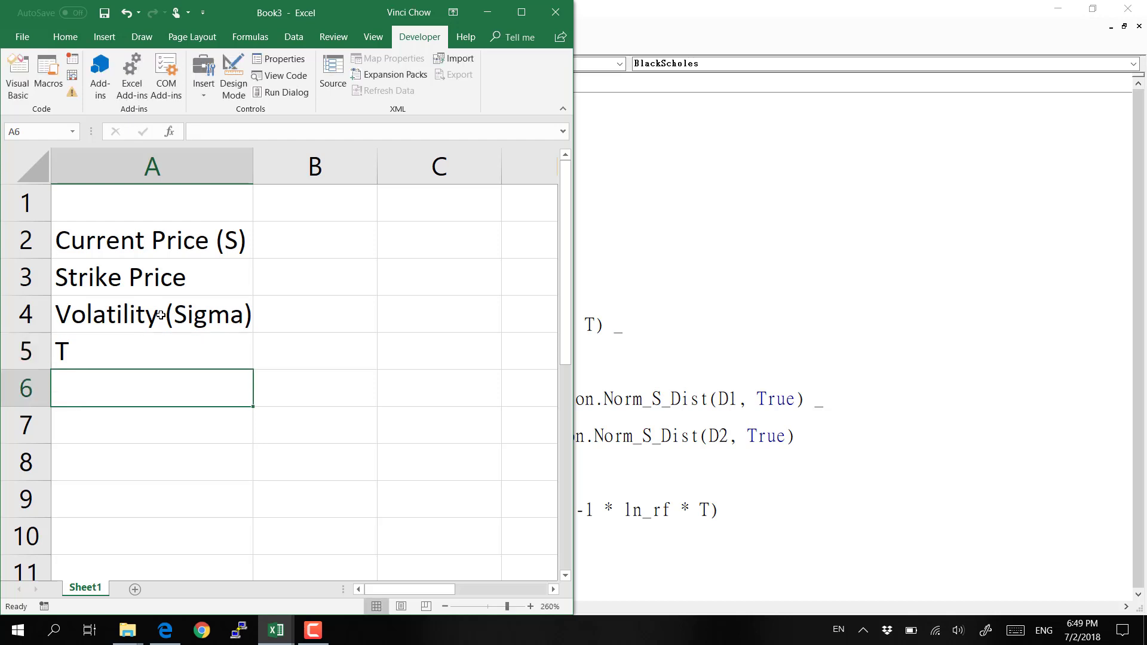
type("Rf")
key("Return")
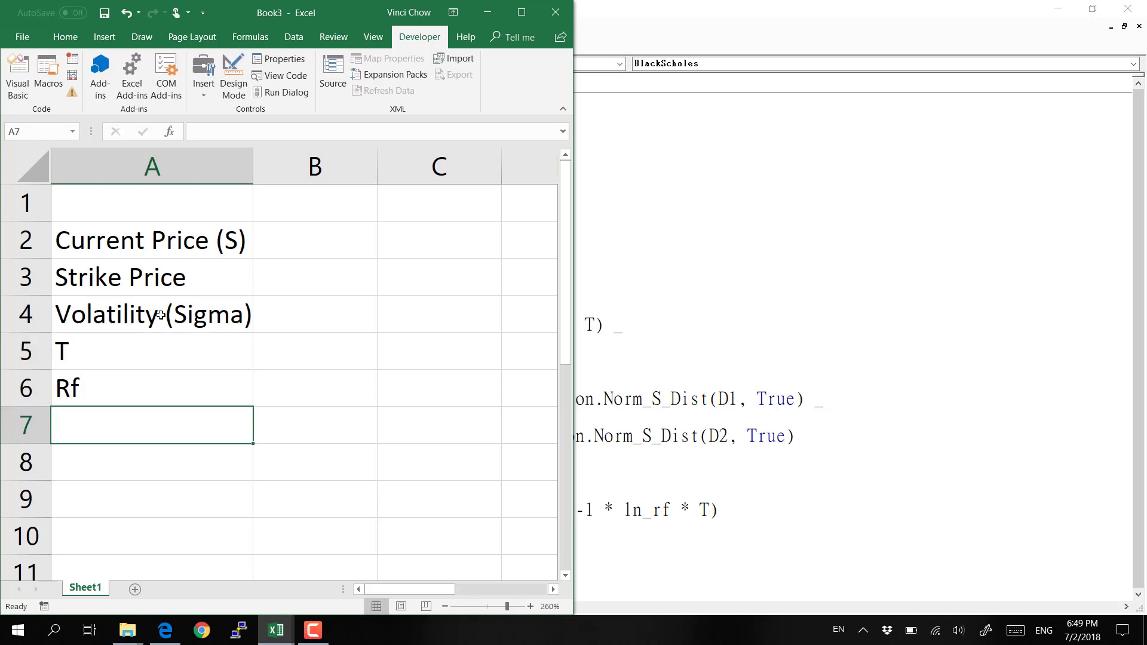
type("Option")
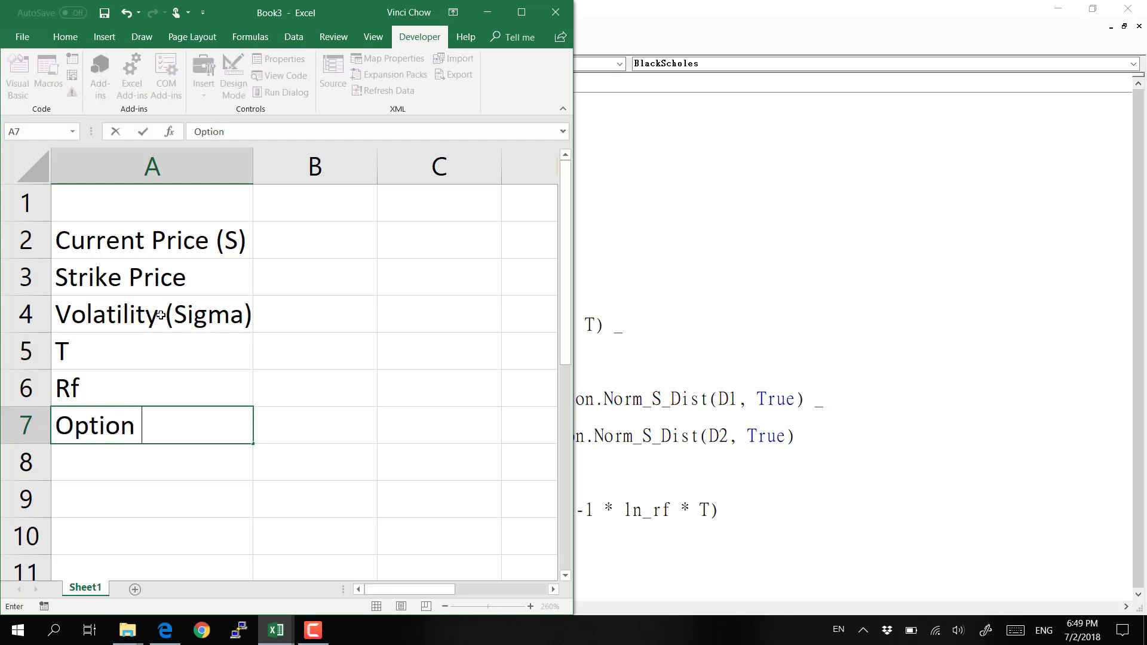
key("BackSpace")
key("BackSpace")
key("BackSpace")
key("BackSpace")
key("BackSpace")
key("BackSpace")
Enter the label "Option Price" in cell A7
type("p")
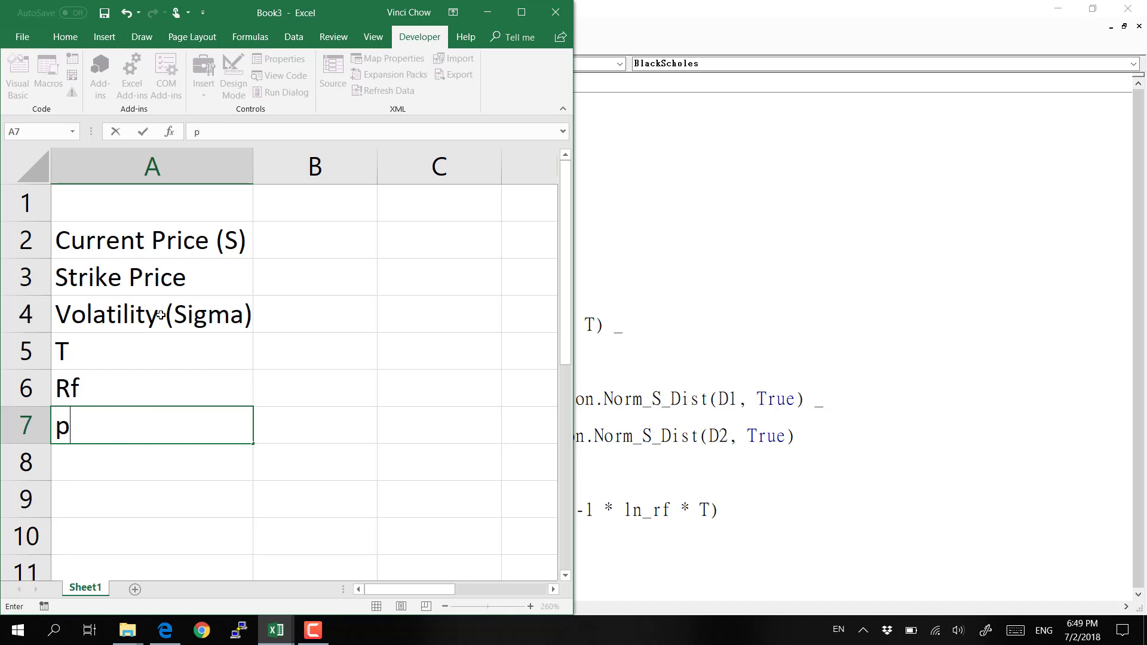
key("BackSpace")
type("Option Price")
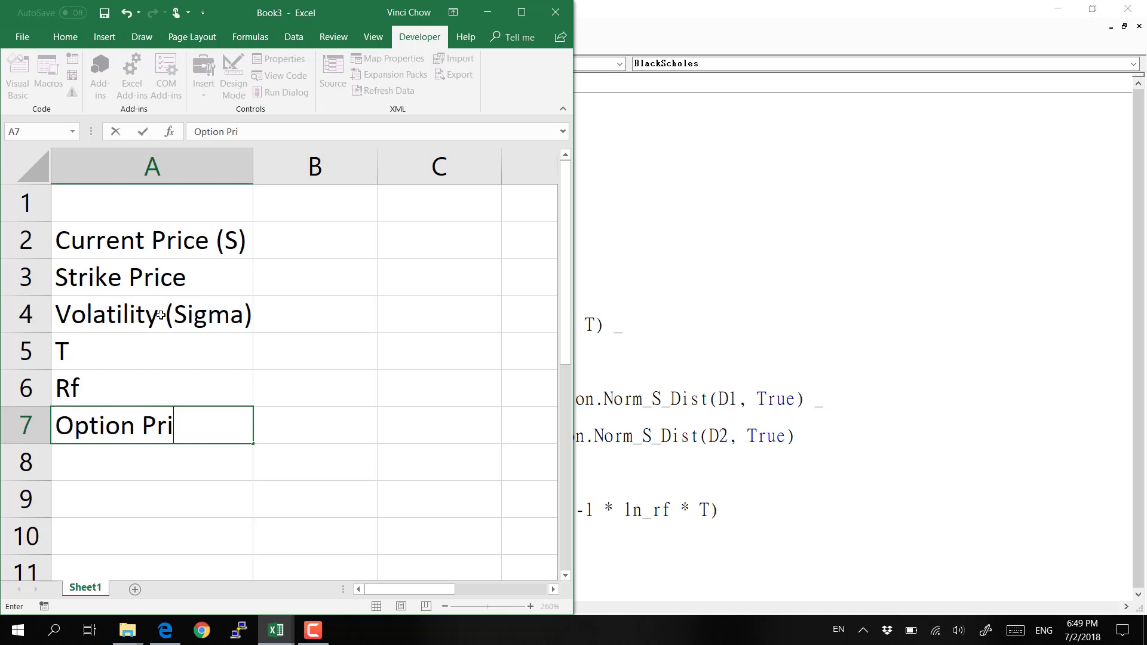
key("ctrl+Return")
Enter the stock ticker AAPL as the column heading in cell B1
key("Right")
key("Up")
key("Up")
key("Up")
key("Up")
key("Up")
key("Up")
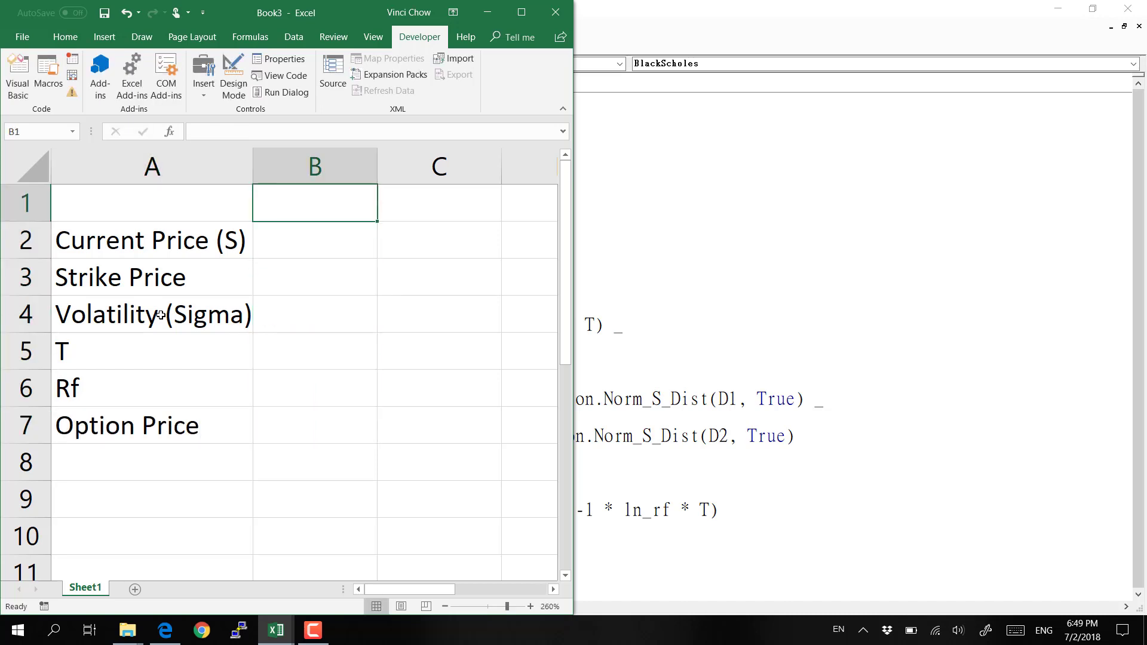
key("Right")
key("Left")
key("Down")
key("Up")
type("AAPL")
key("Return")
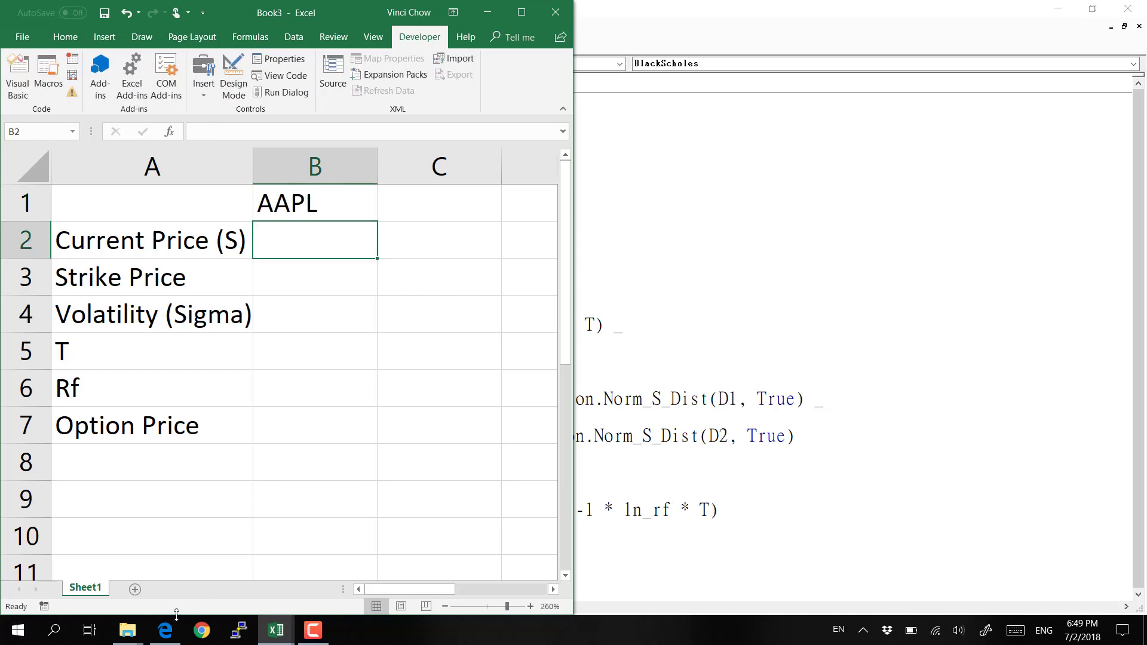
Switch to Edge, place it beside the worksheet and show the strike prices in Nasdaq's AAPL option chain
left_click(165, 630)
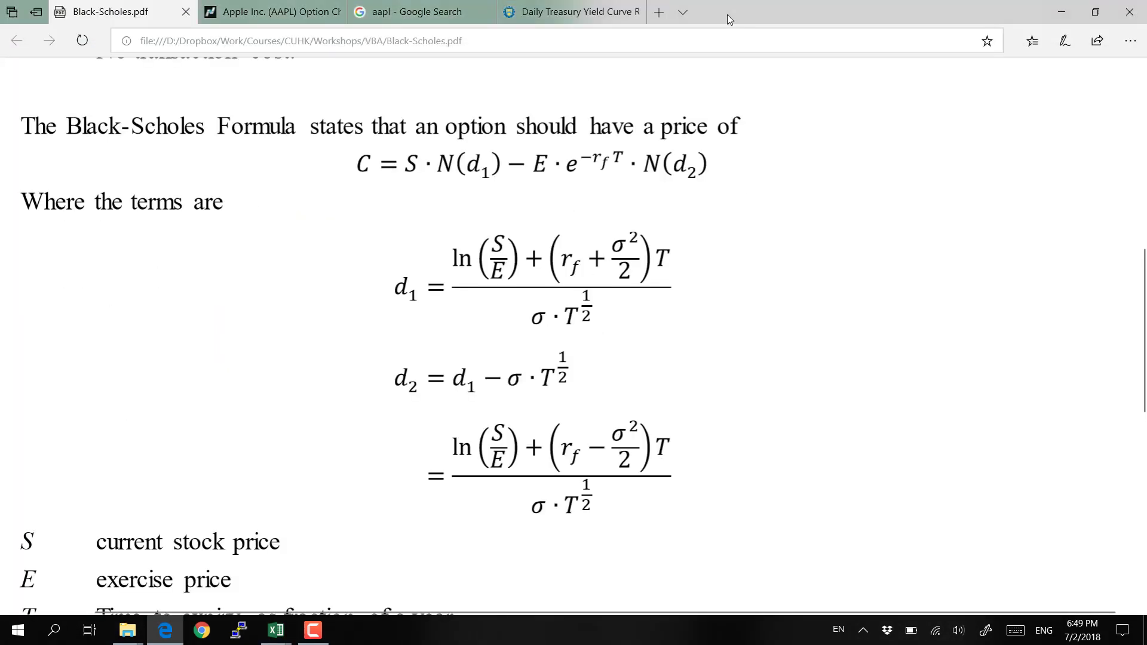
key("super+Right")
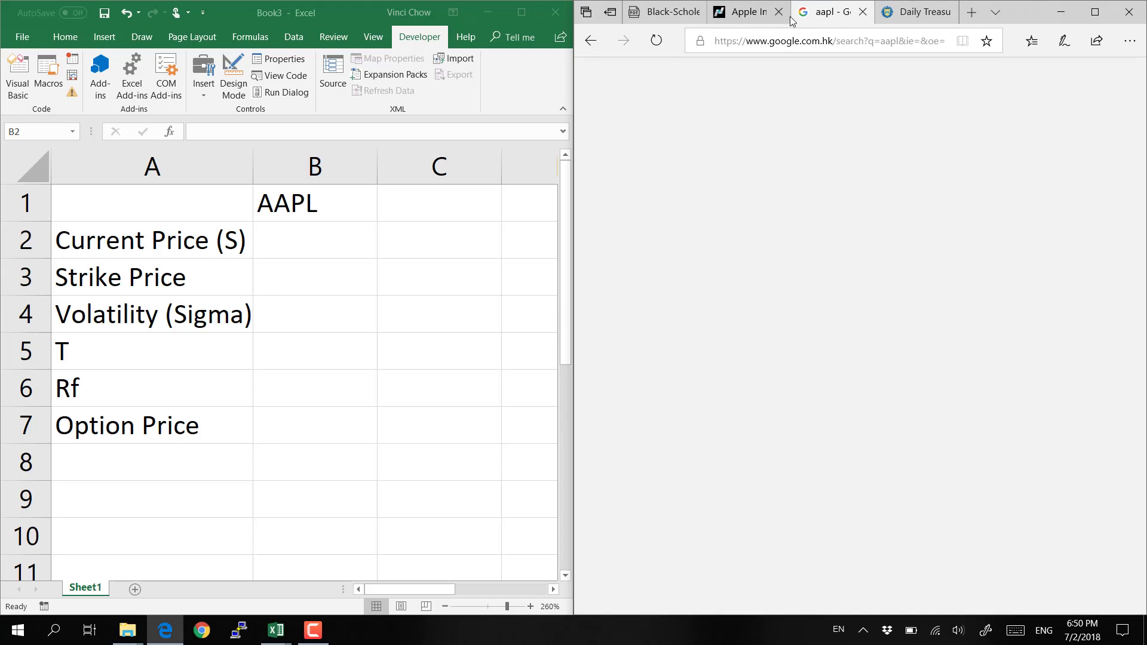
left_click(765, 11)
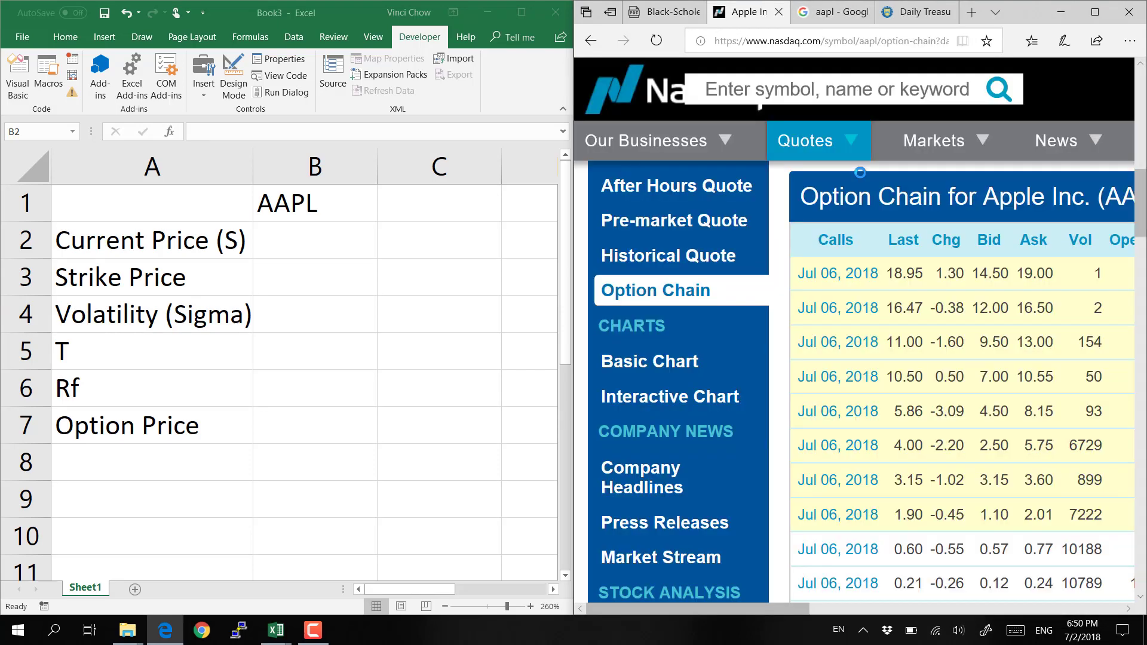
scroll(865, 227, "right", 2)
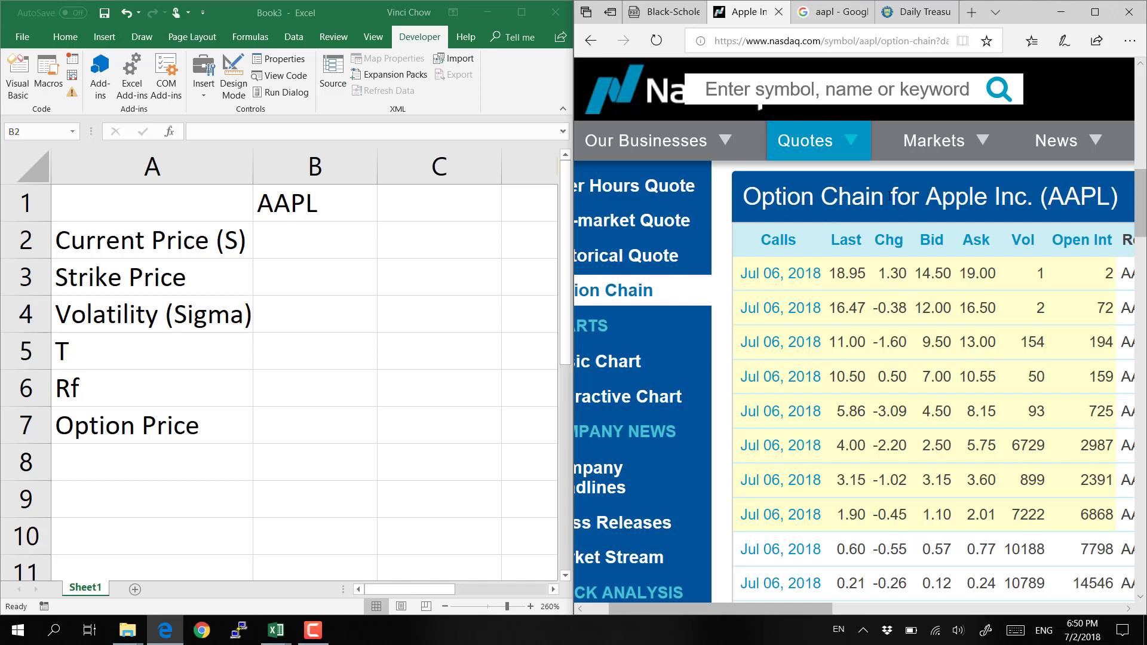
scroll(890, 195, "up", 2)
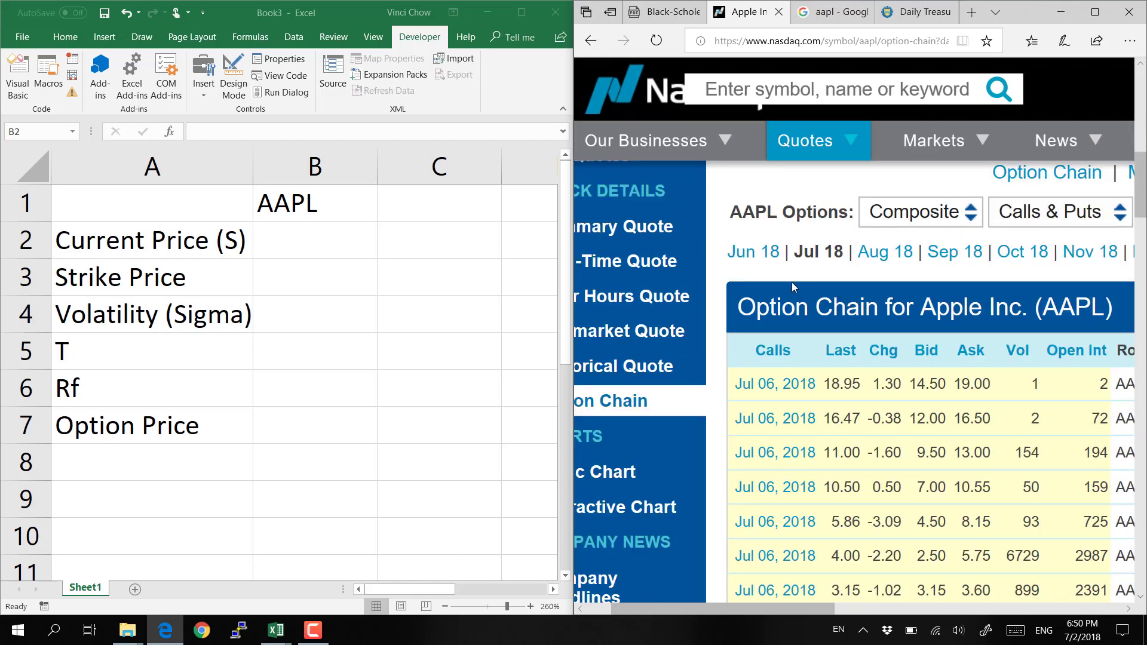
scroll(842, 310, "down", 2)
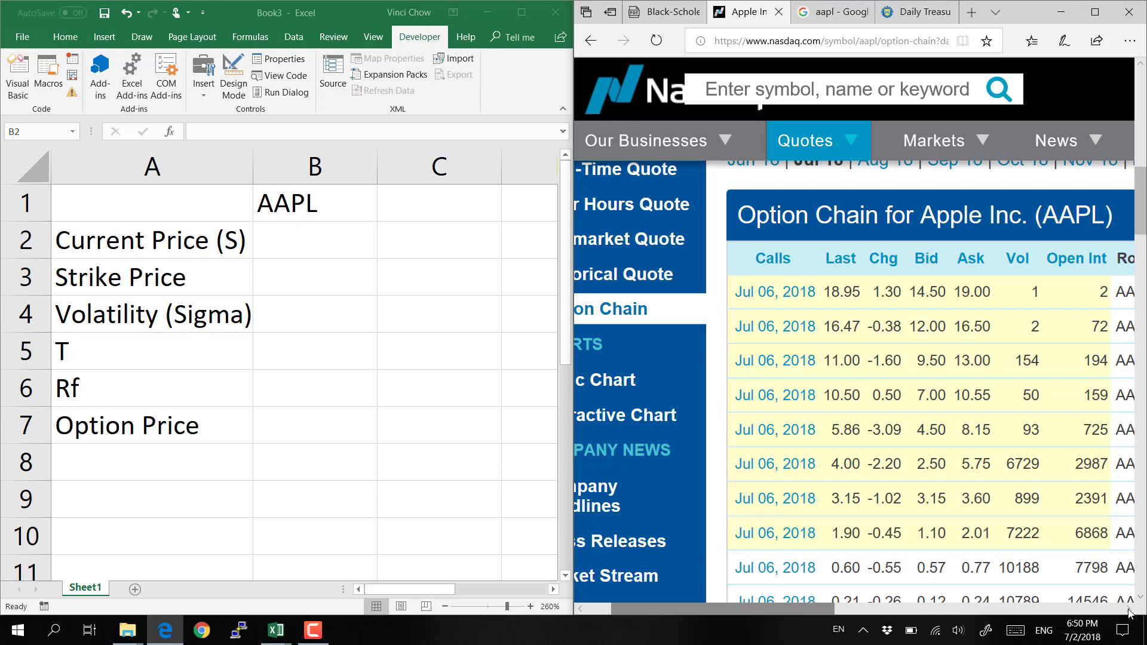
scroll(1128, 610, "right", 3)
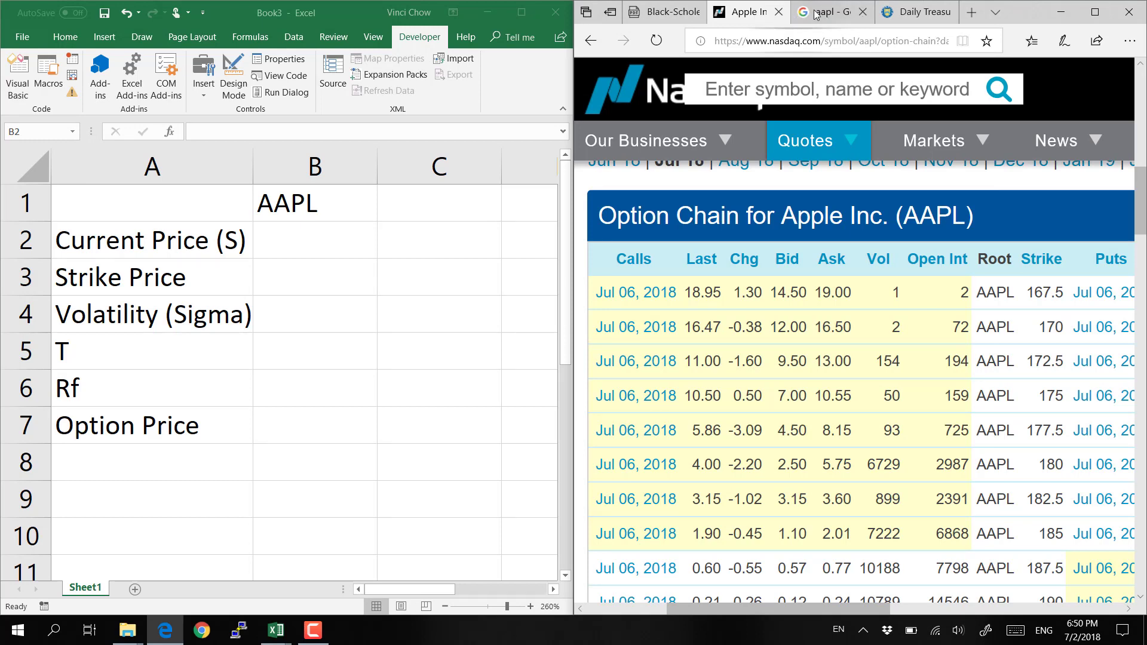
Show the Google quote for aapl beside the worksheet and enter the current price 185.11 in cell B2
left_click(306, 254)
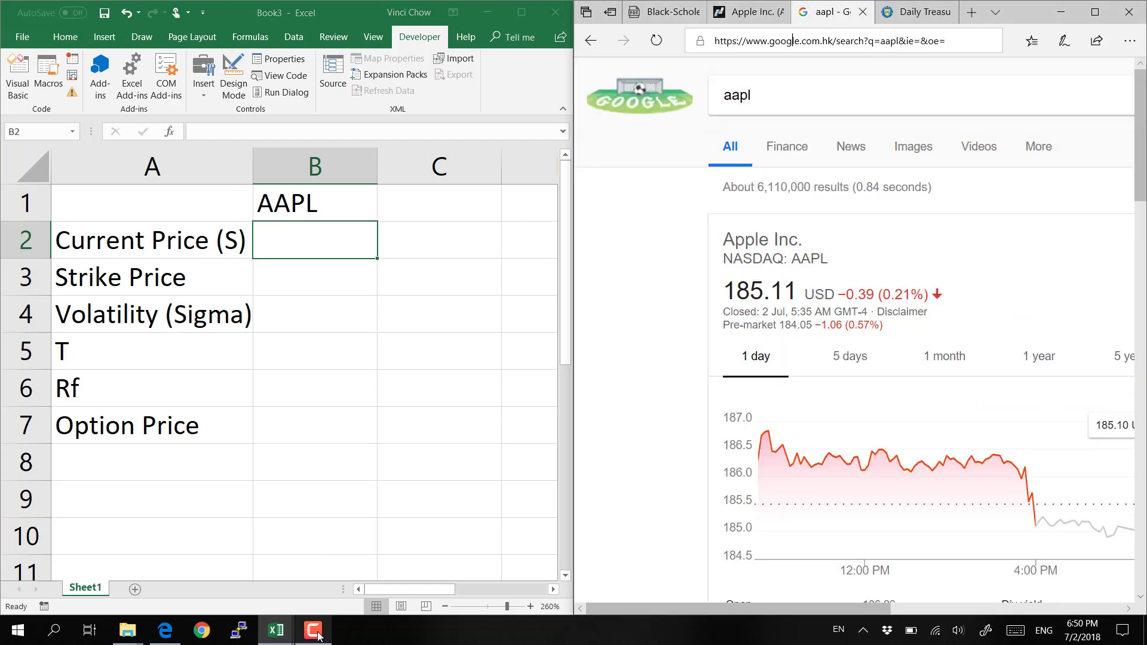
left_click(314, 632)
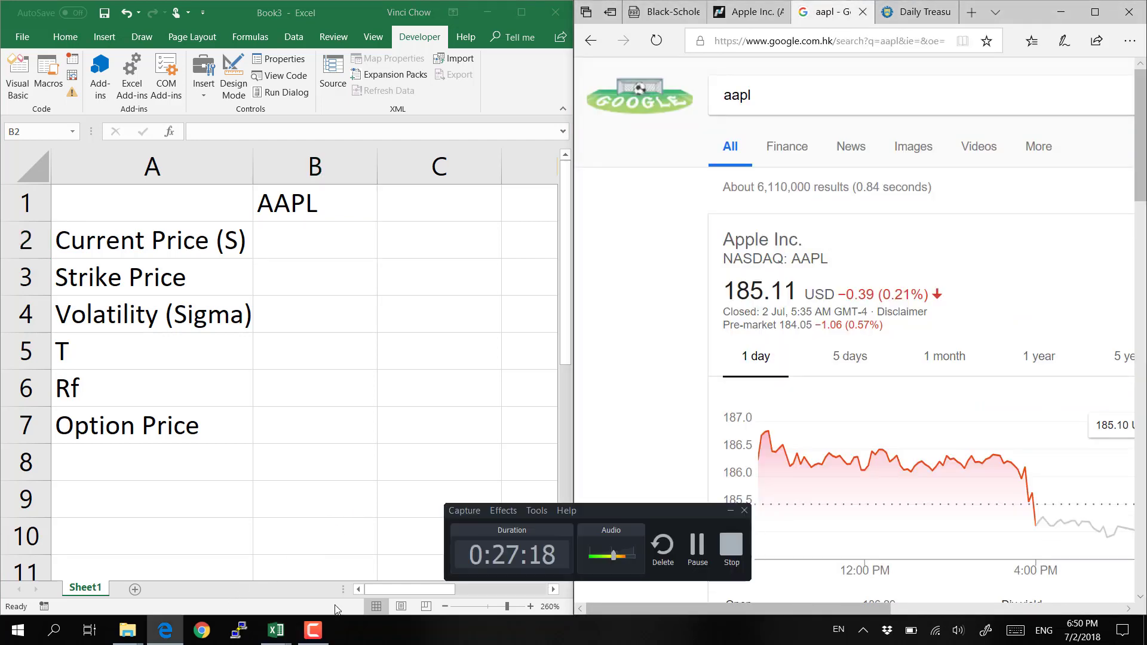
left_click(328, 240)
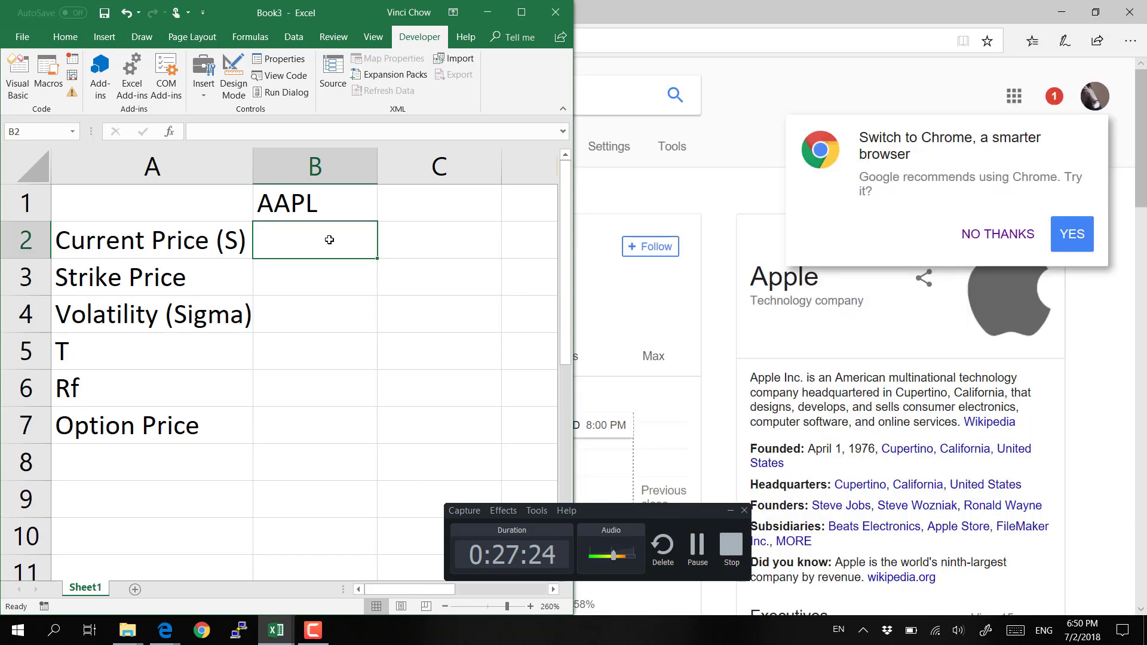
left_click(754, 21)
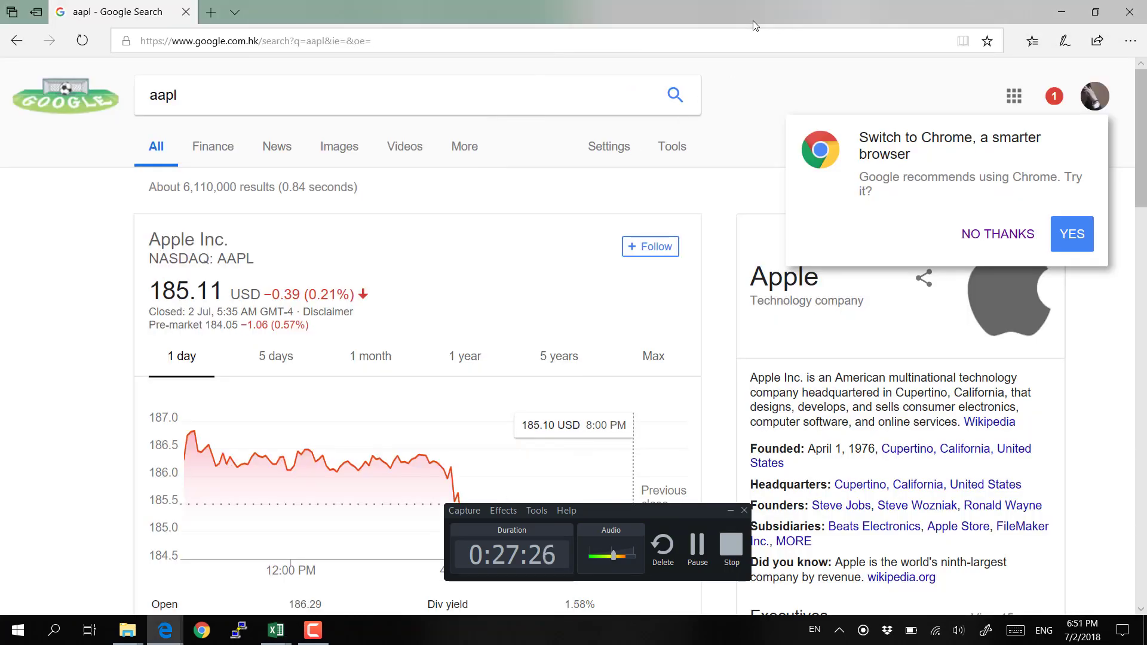
double_click(753, 24)
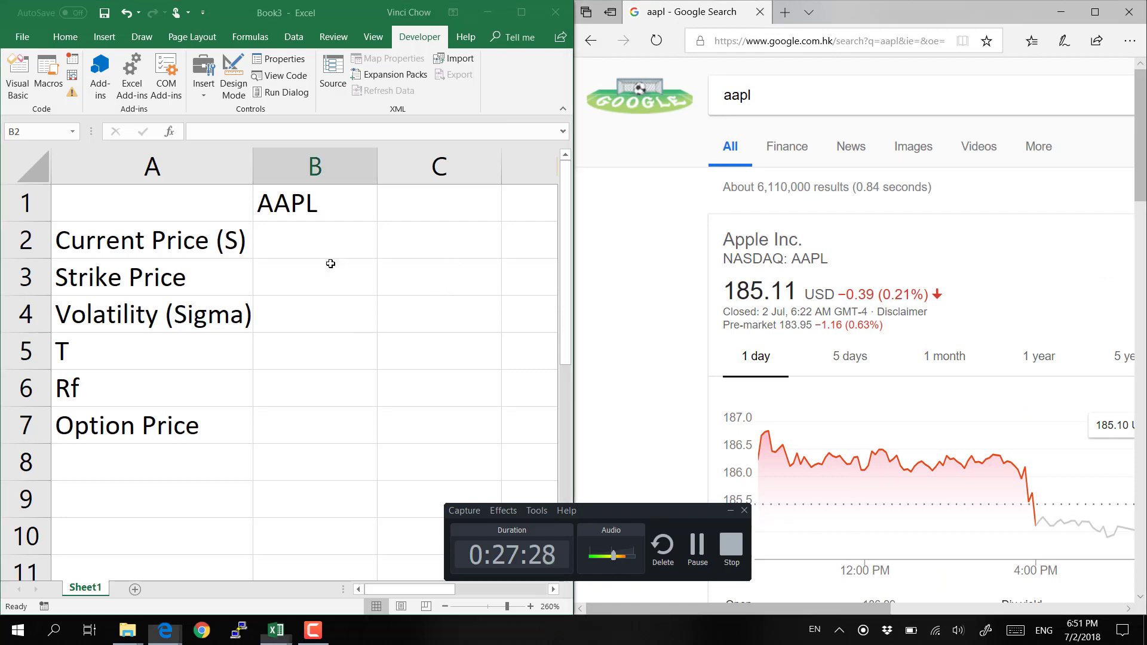
left_click(327, 241)
type(".11")
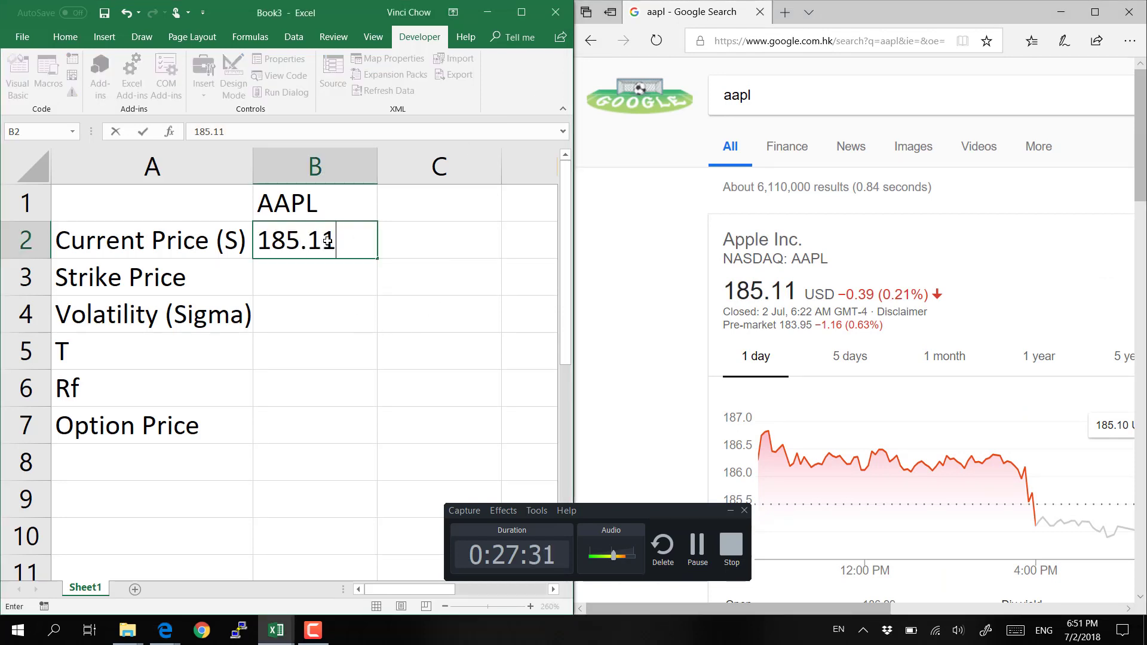
key("Return")
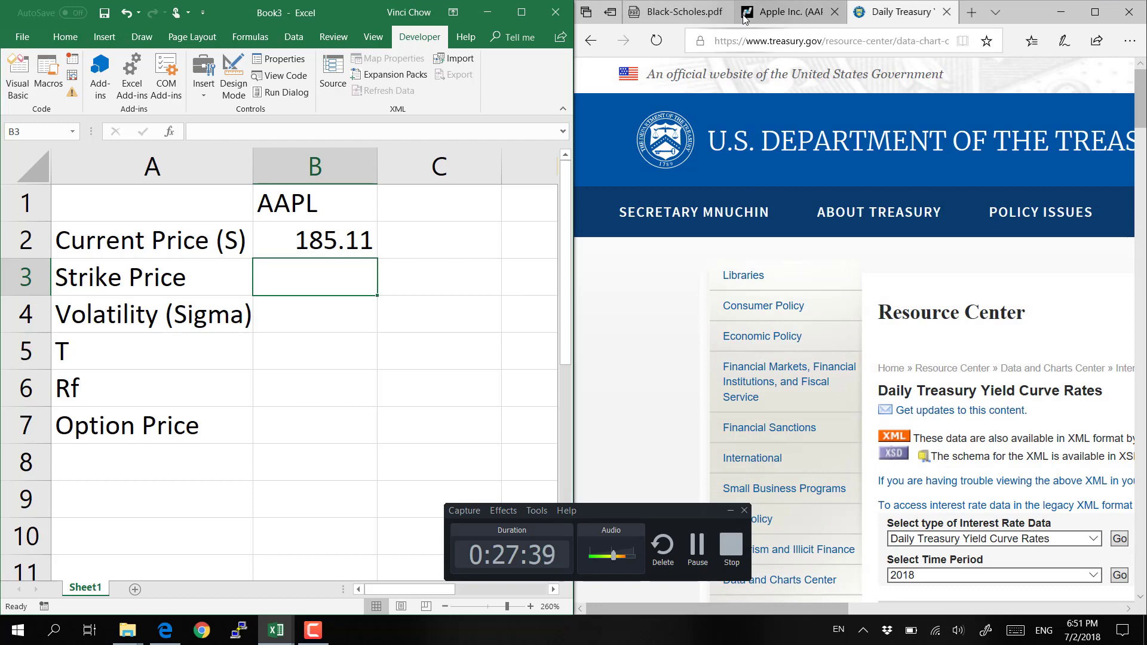
Return to the Nasdaq AAPL option chain and enter the strike price 175 in cell B3
left_click(789, 12)
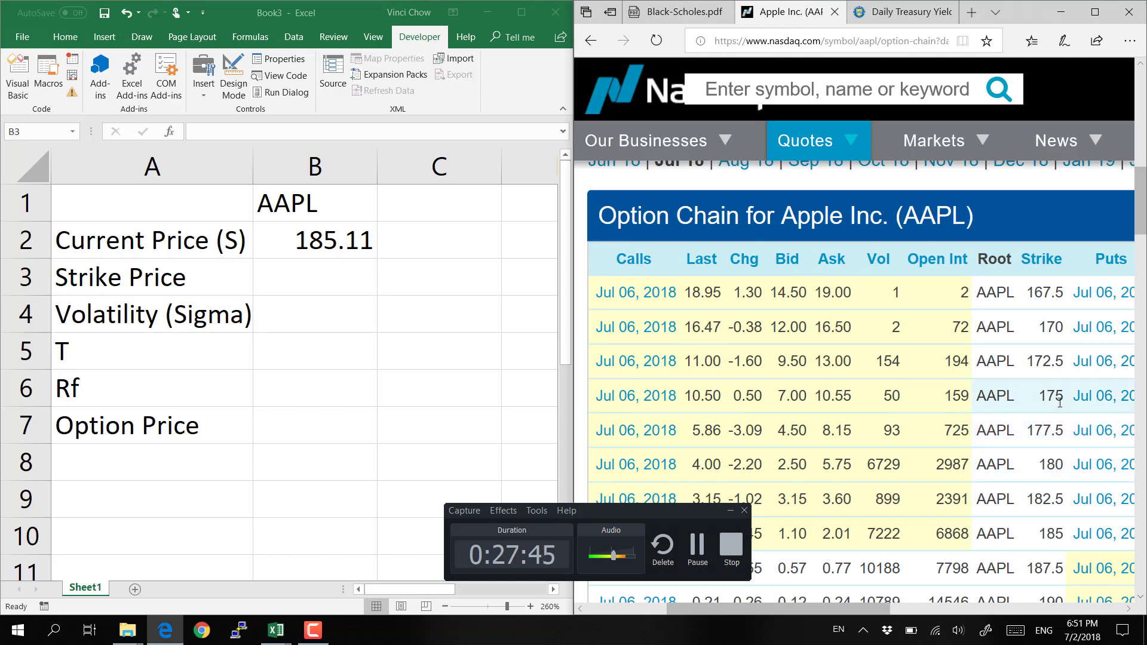
left_click(312, 279)
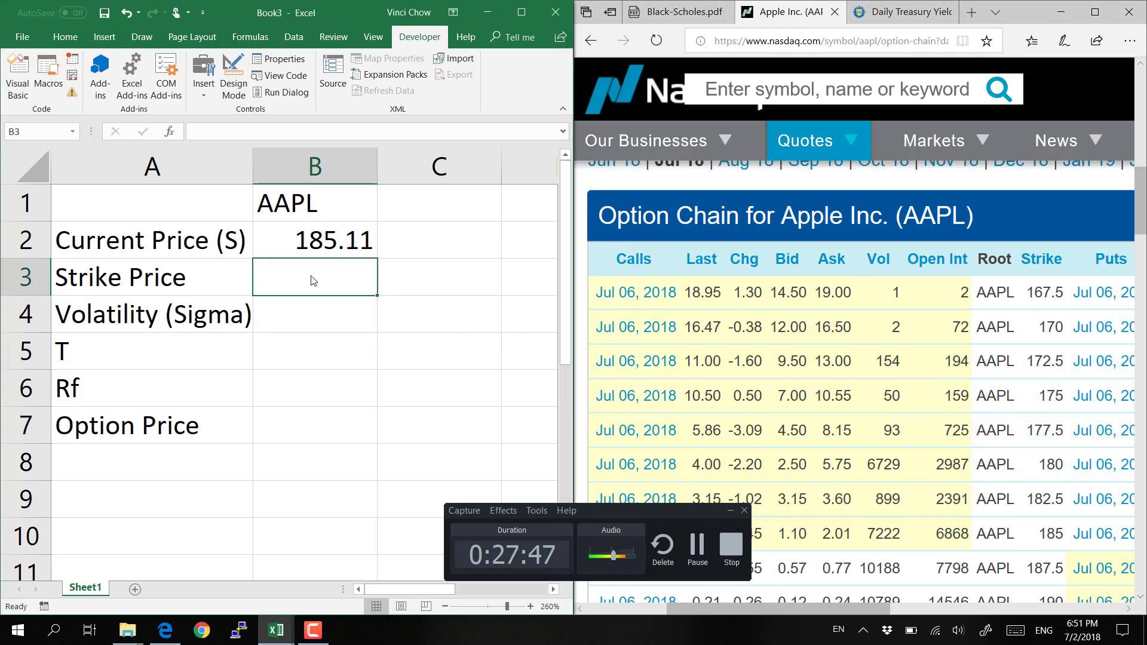
left_click(730, 510)
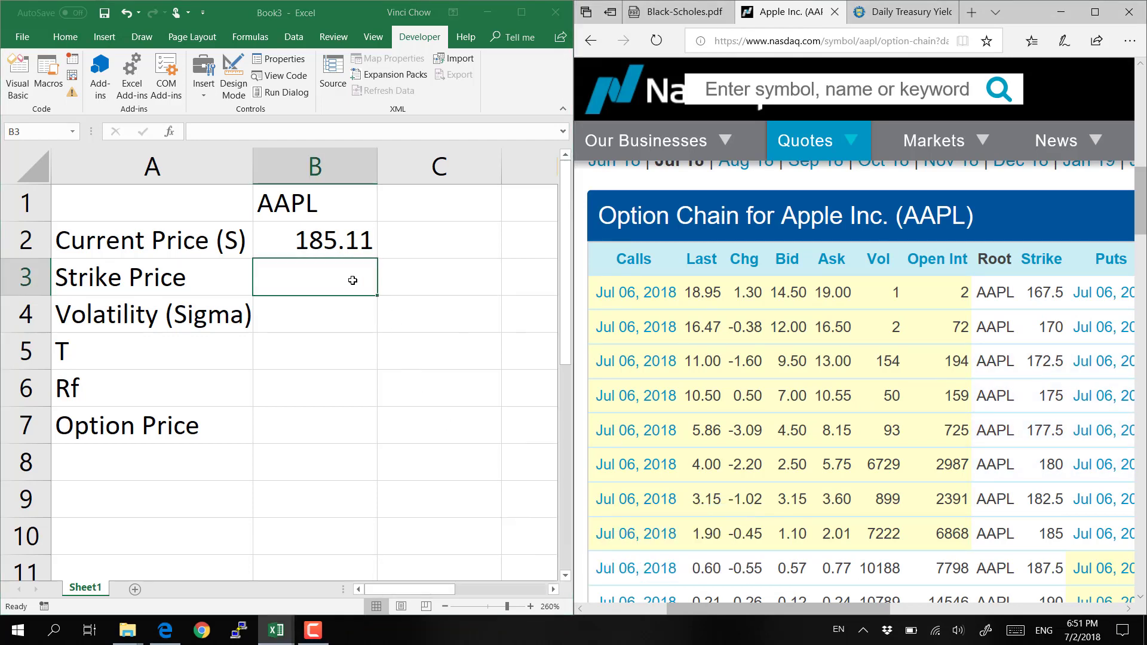
type("175")
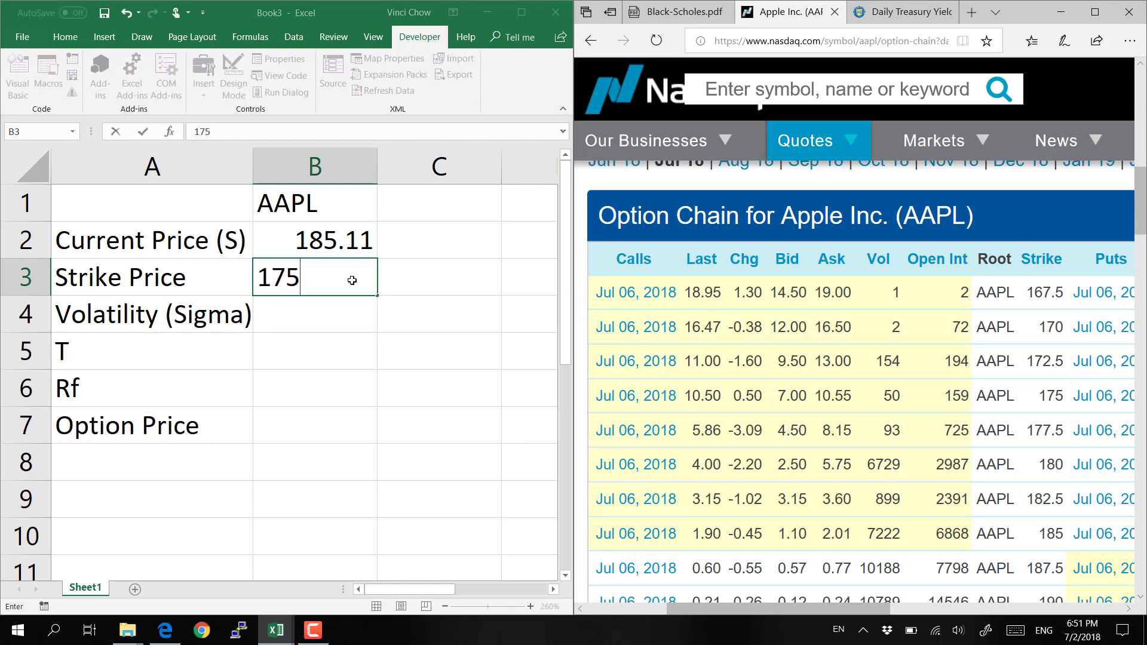
key("Return")
Leave the volatility cell empty and enter the formula =4/365 for T in cell B5
key("Return")
key("Up")
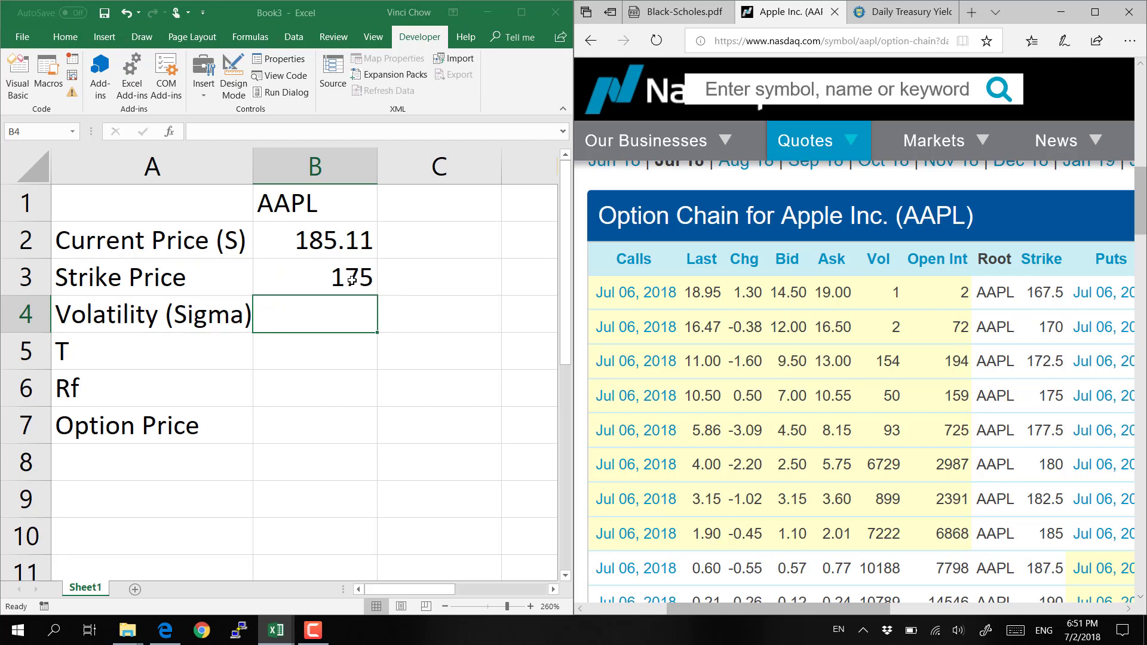
key("Return")
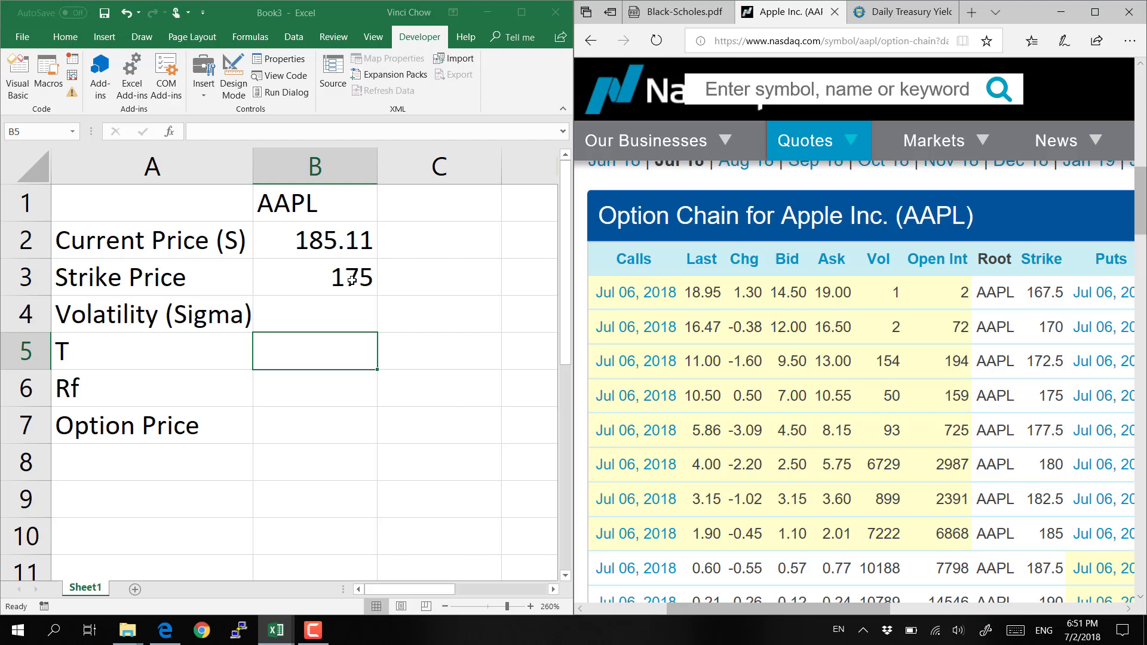
type("=4")
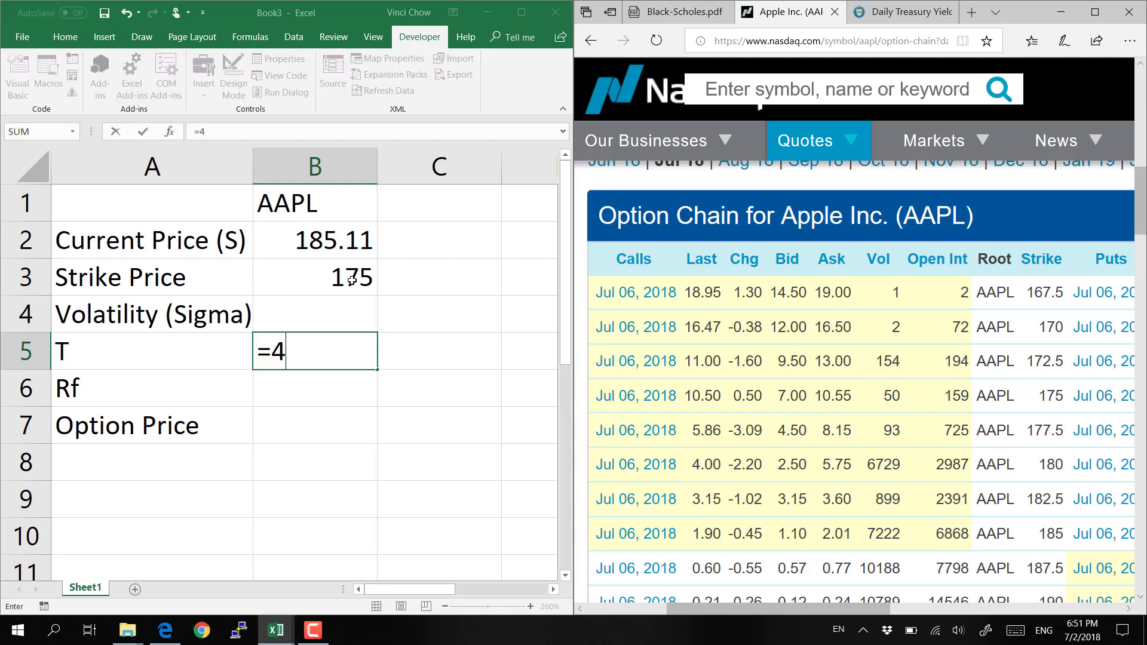
type("/365")
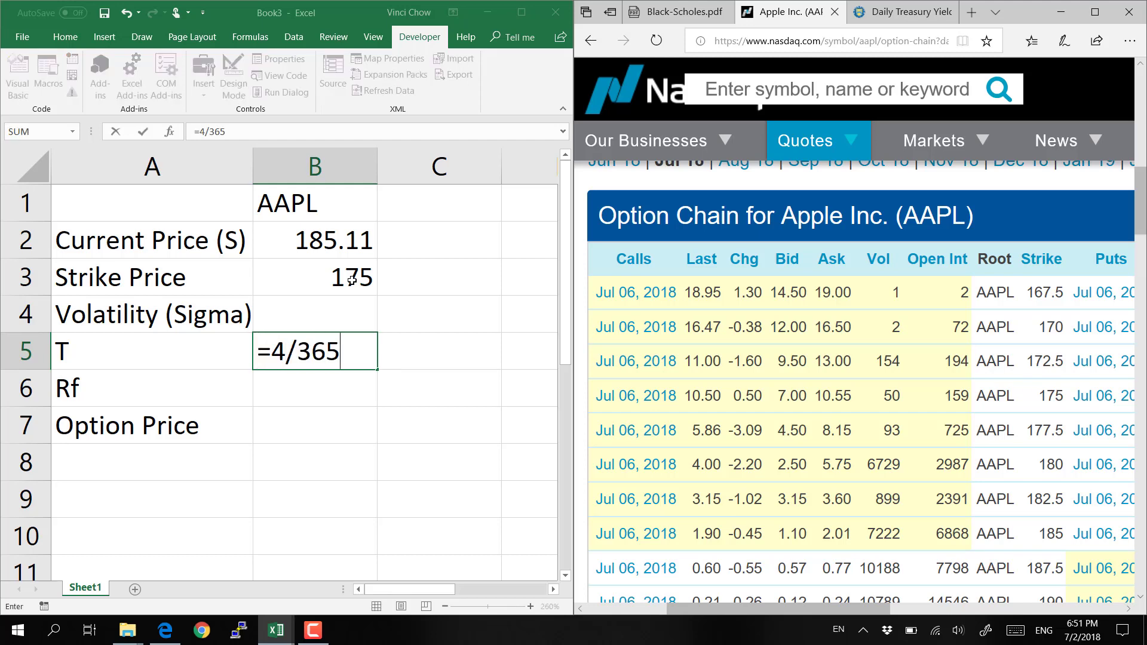
key("Return")
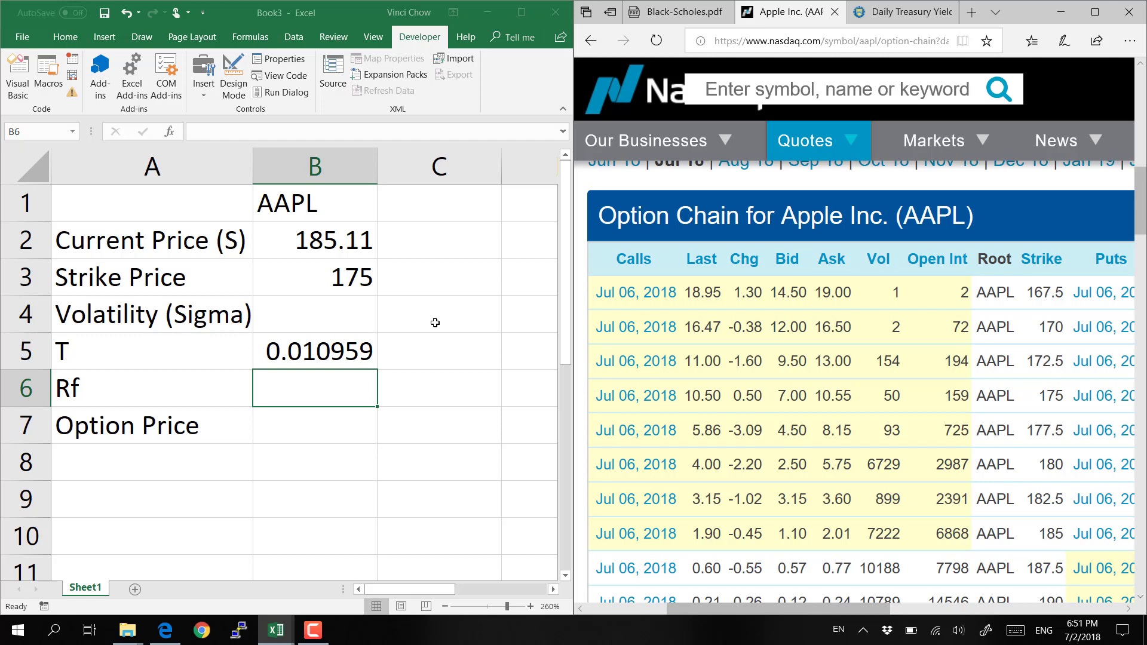
Examine the 2018 Daily Treasury Yield Curve Rates on the U.S. Treasury site for a suitable risk-free rate
left_click(862, 24)
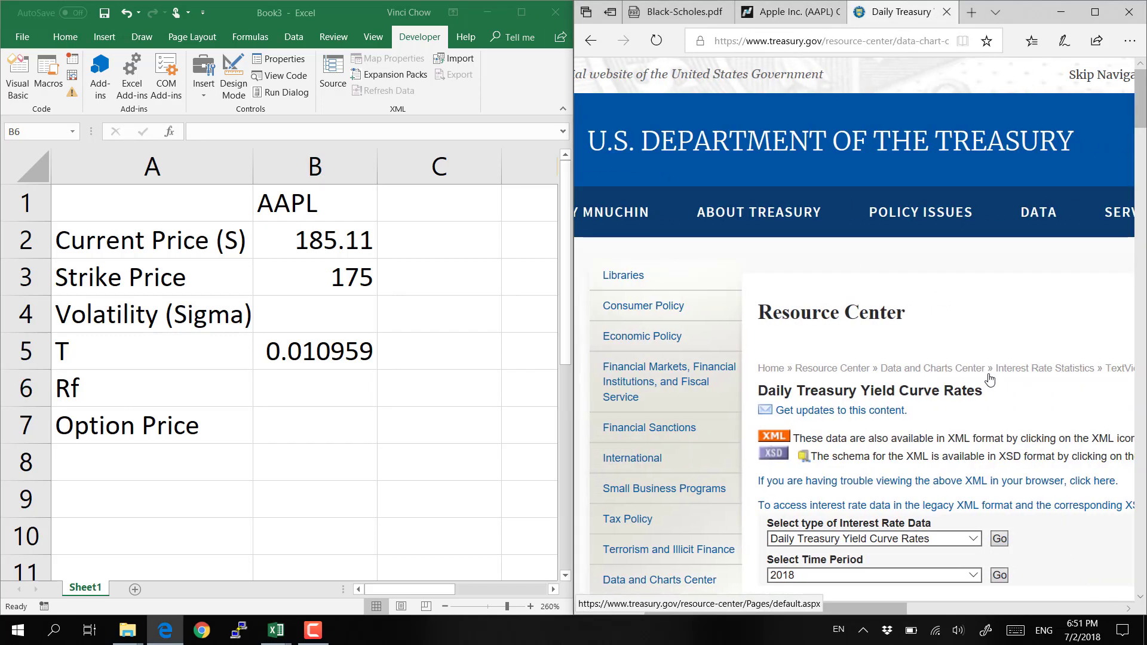
scroll(989, 380, "down", 7)
scroll(990, 379, "right", 4)
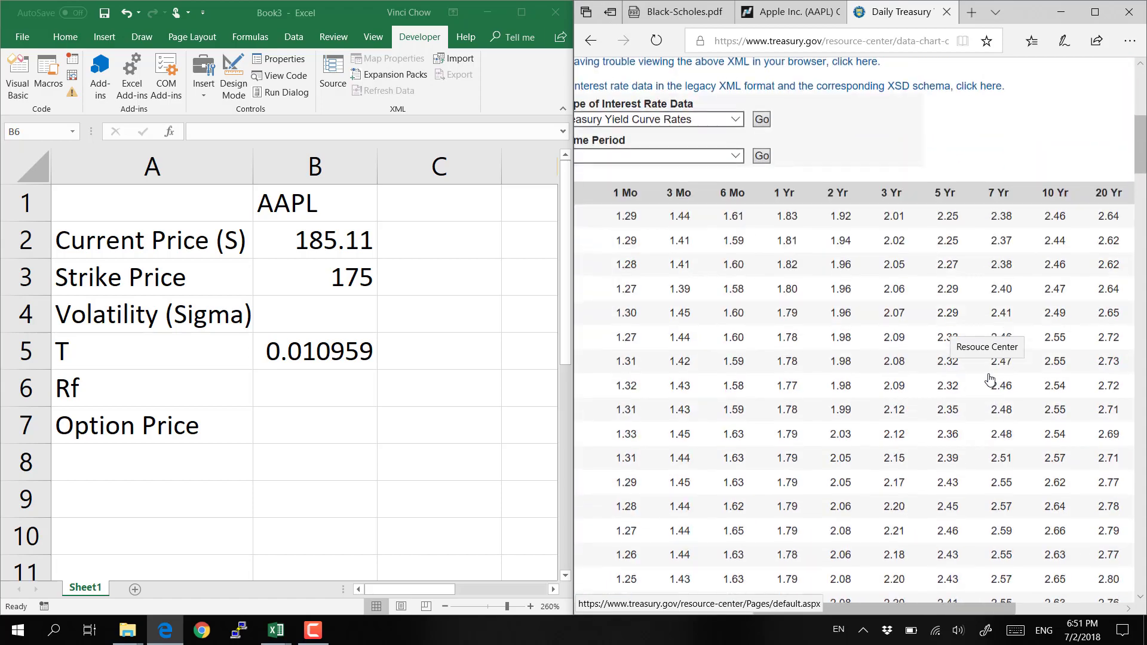
scroll(989, 379, "down", 10)
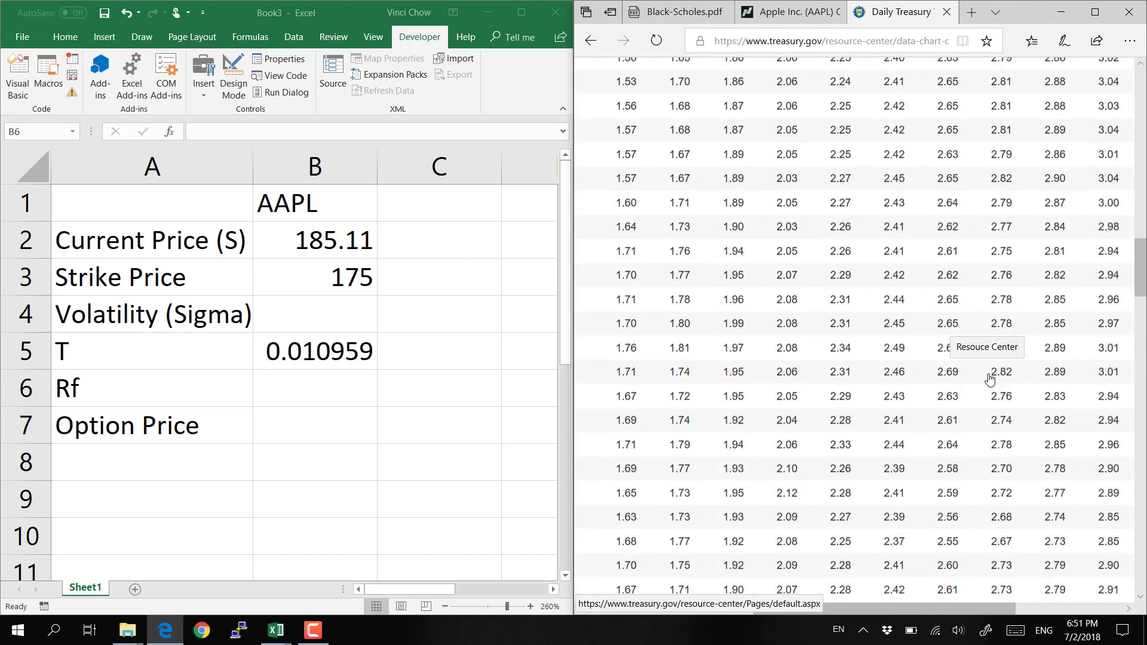
scroll(990, 379, "down", 10)
scroll(990, 379, "up", 3)
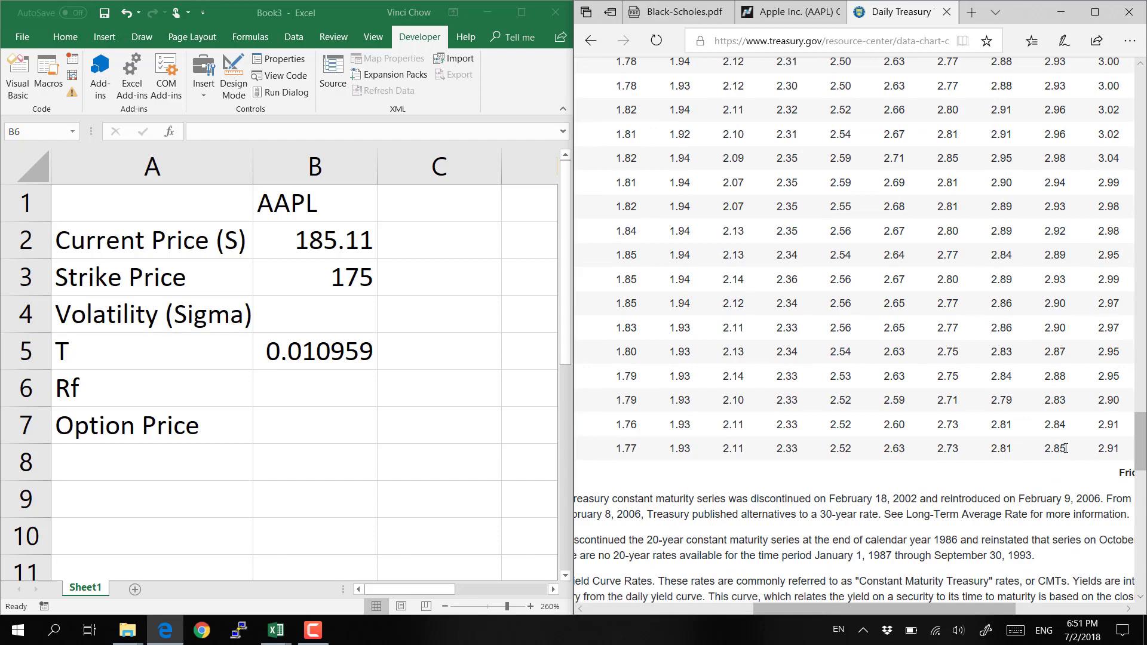
scroll(1009, 317, "up", 10)
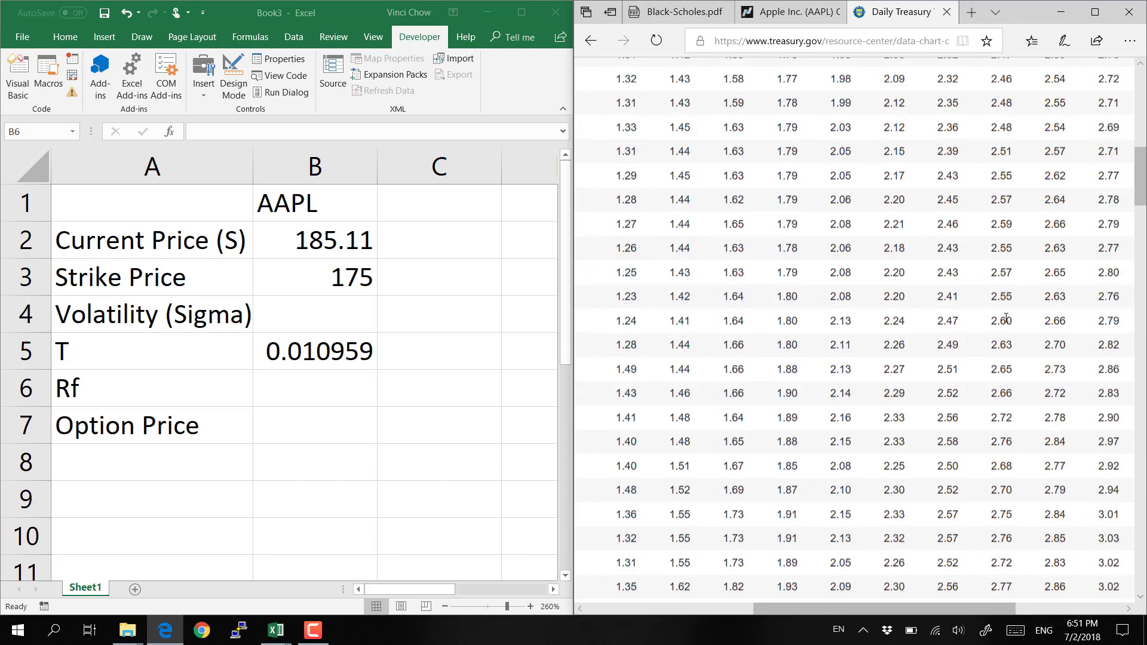
scroll(1006, 318, "up", 5)
scroll(933, 231, "left", 3)
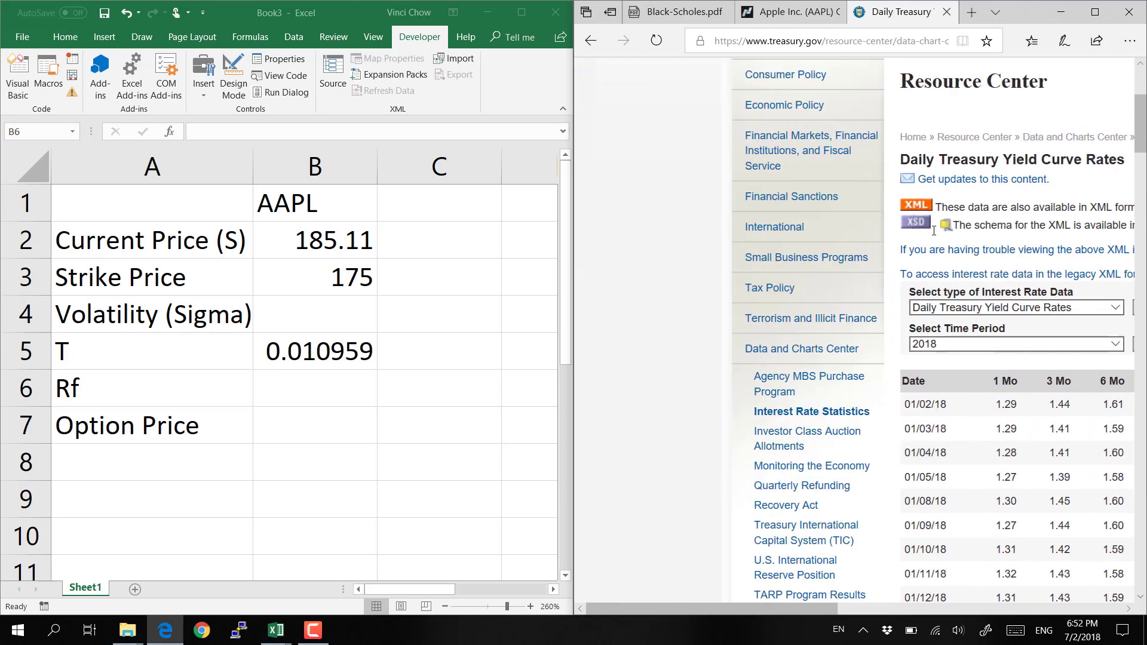
scroll(933, 231, "up", 5)
scroll(934, 230, "left", 3)
scroll(933, 230, "down", 2)
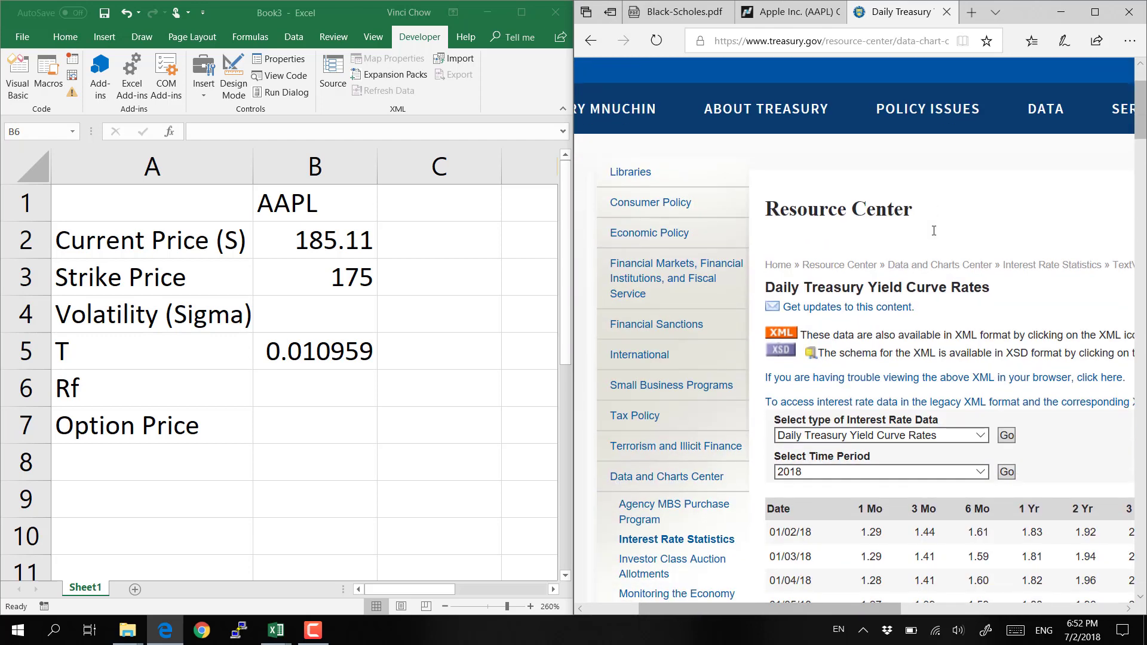
scroll(934, 231, "right", 2)
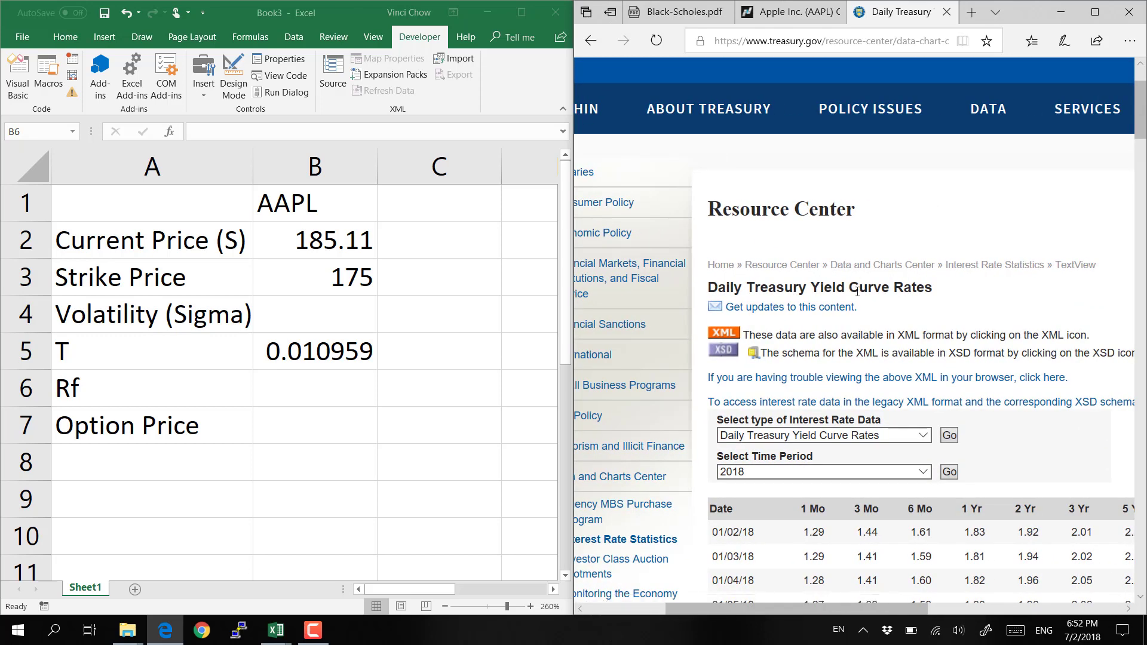
Enter the risk-free rate 0.0285 in cell B6 beside the Rf label
left_click(304, 385)
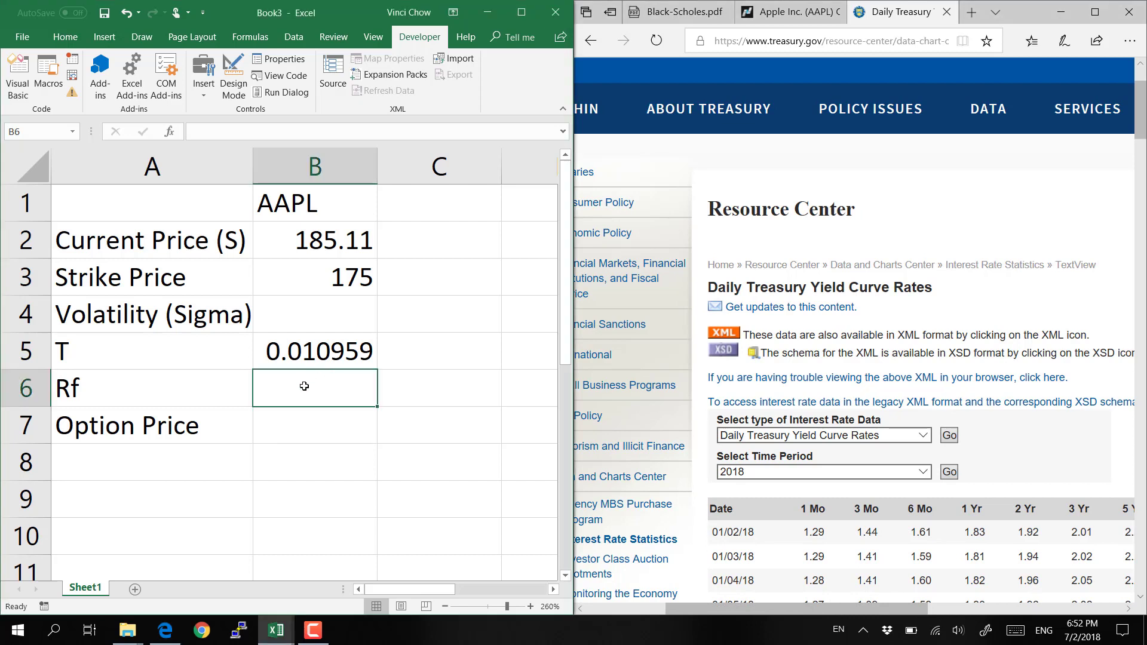
key("Up")
key("Down")
key("Up")
key("Down")
key("Up")
key("Down")
type("0.0285")
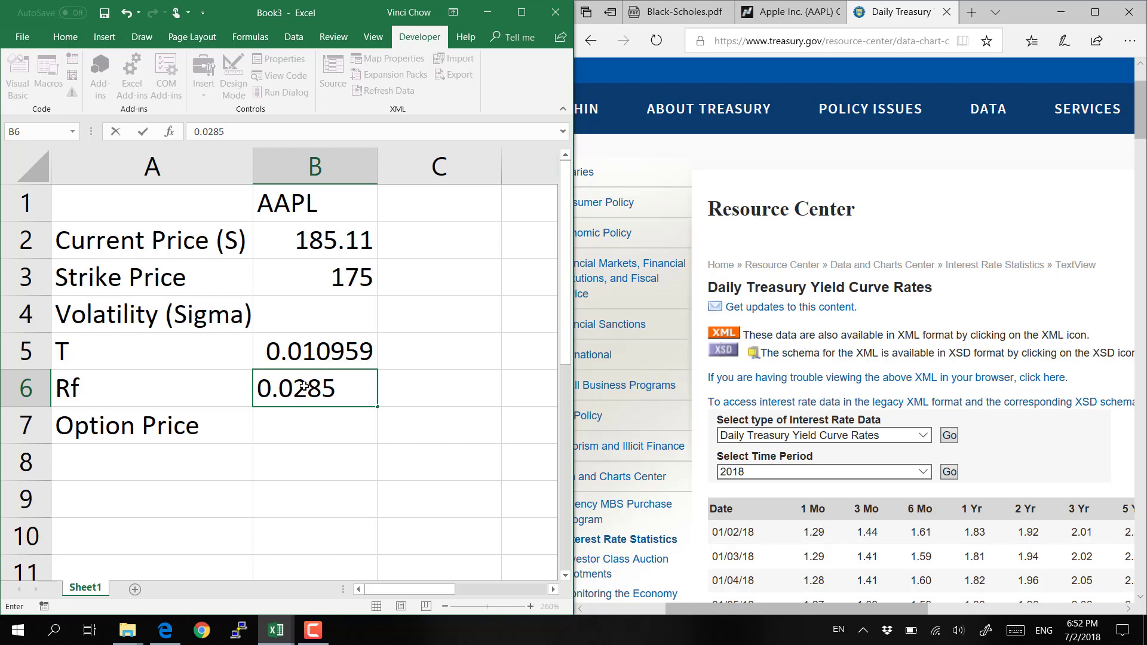
key("Return")
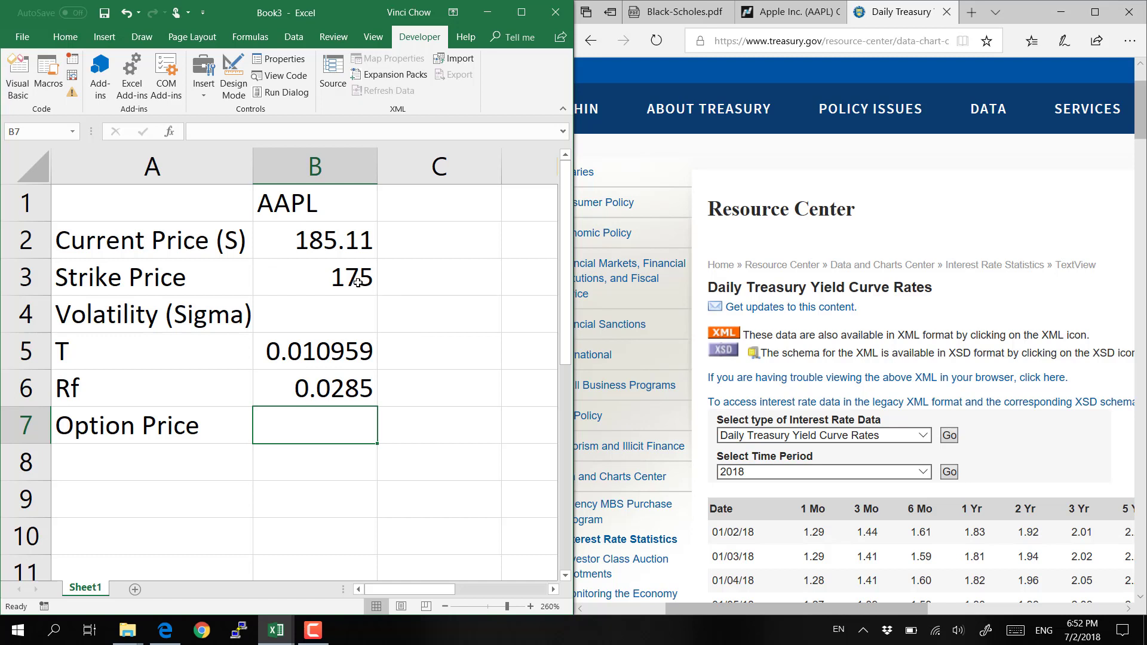
Enter a volatility (sigma) of 0.2 in cell B4
left_click(351, 317)
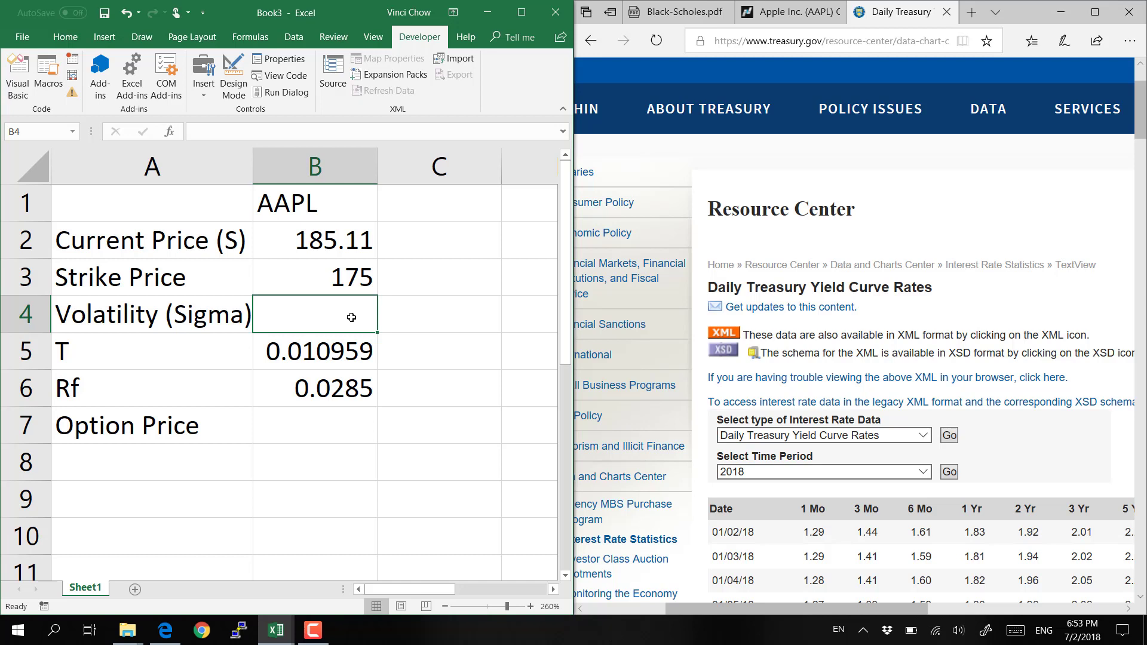
key("Left")
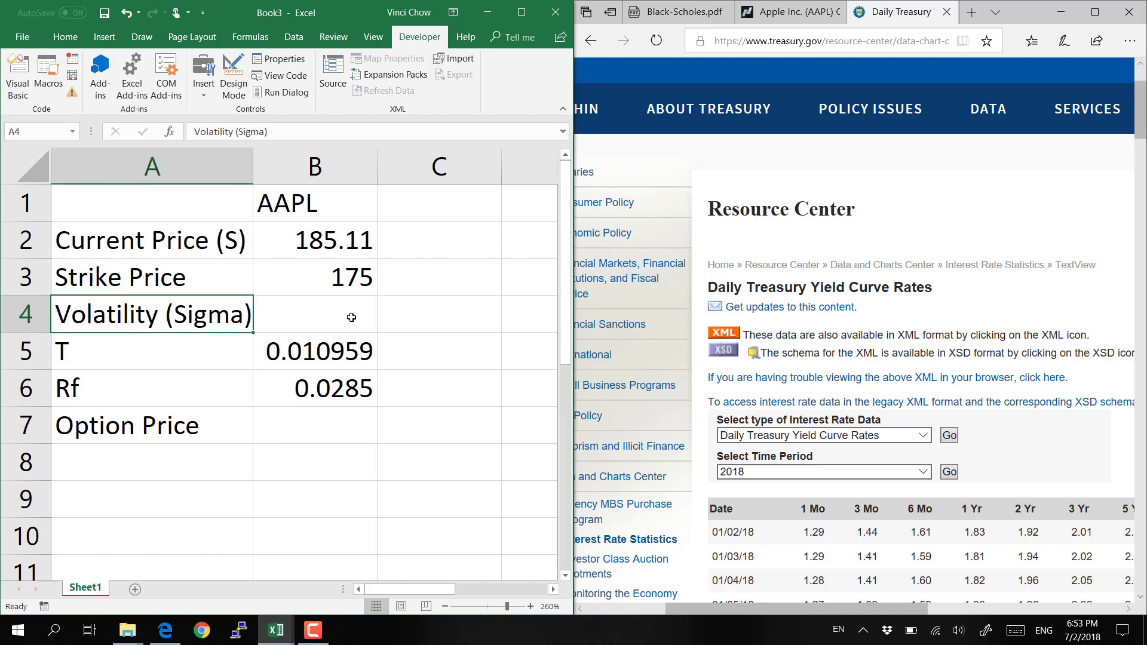
key("Right")
key("BackSpace")
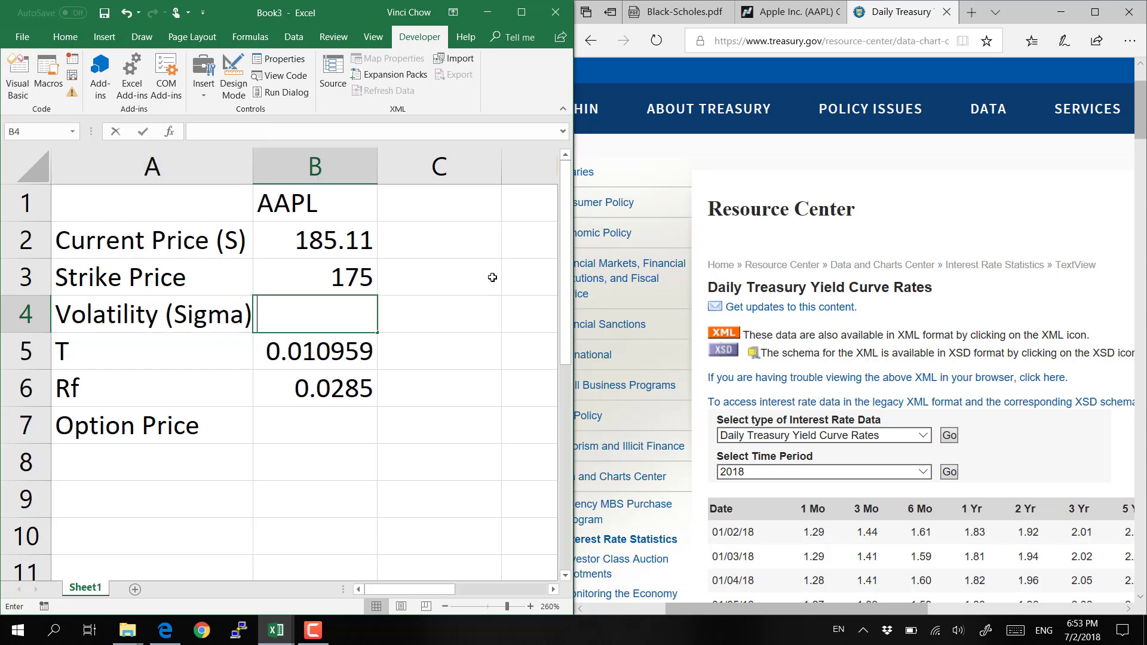
type("0")
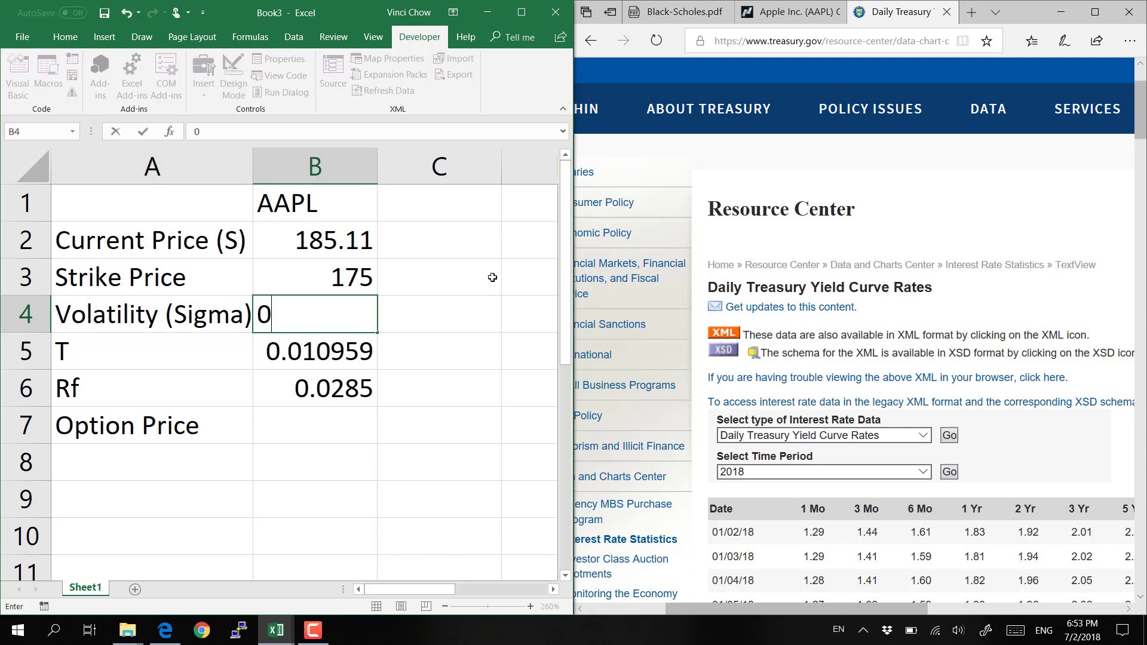
type(".2")
key("Return")
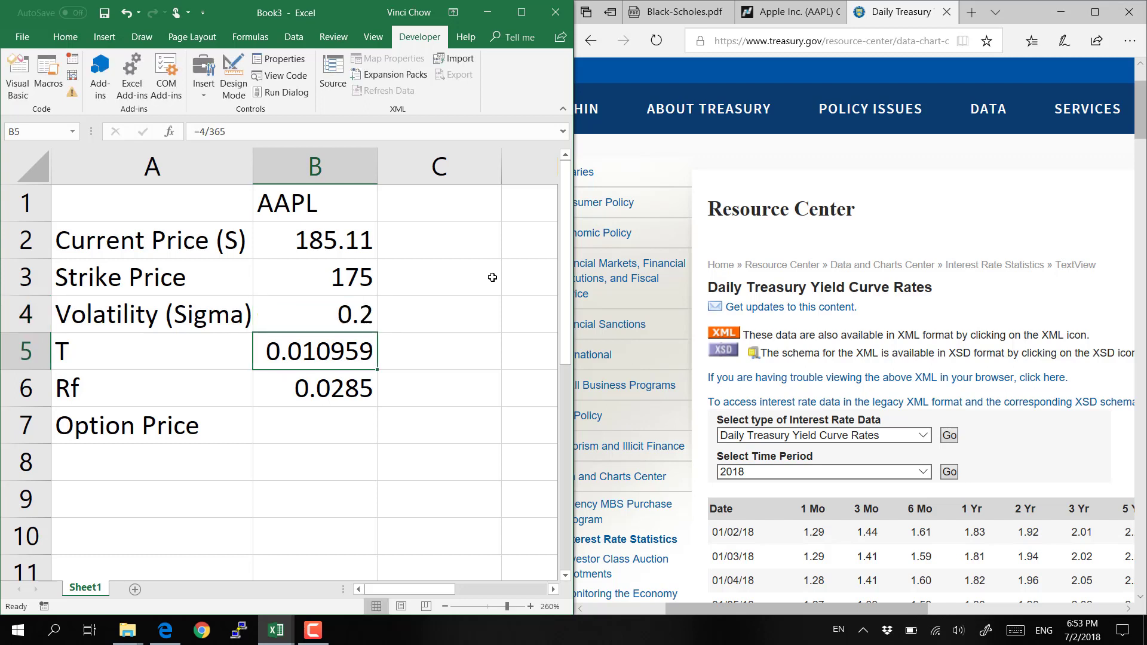
key("Up")
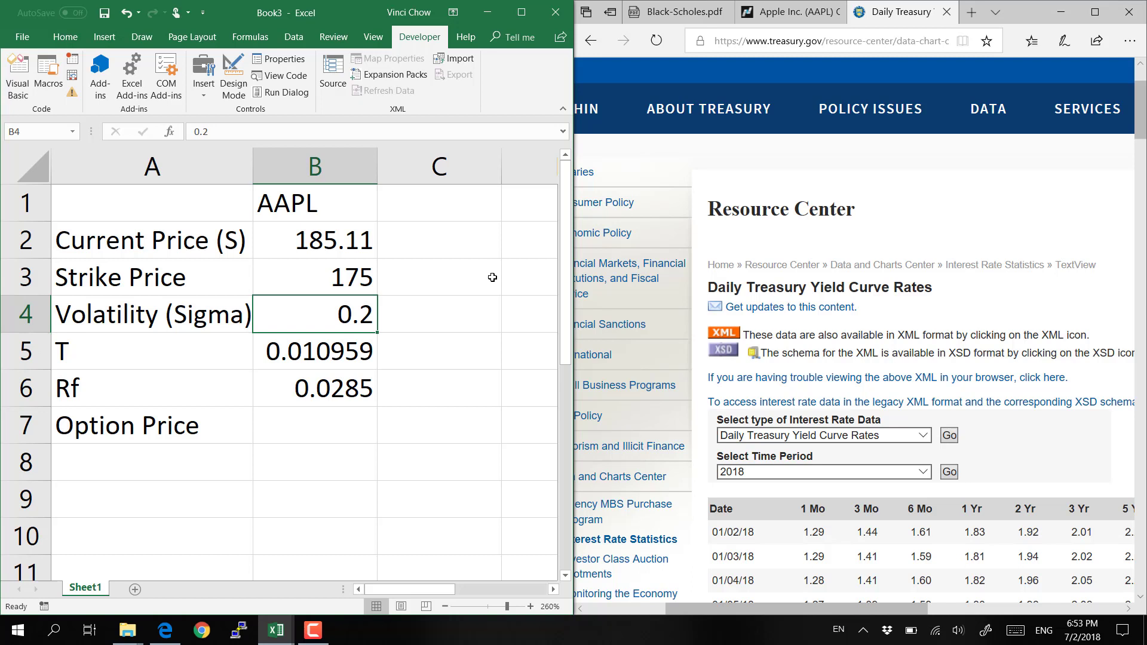
key("Down")
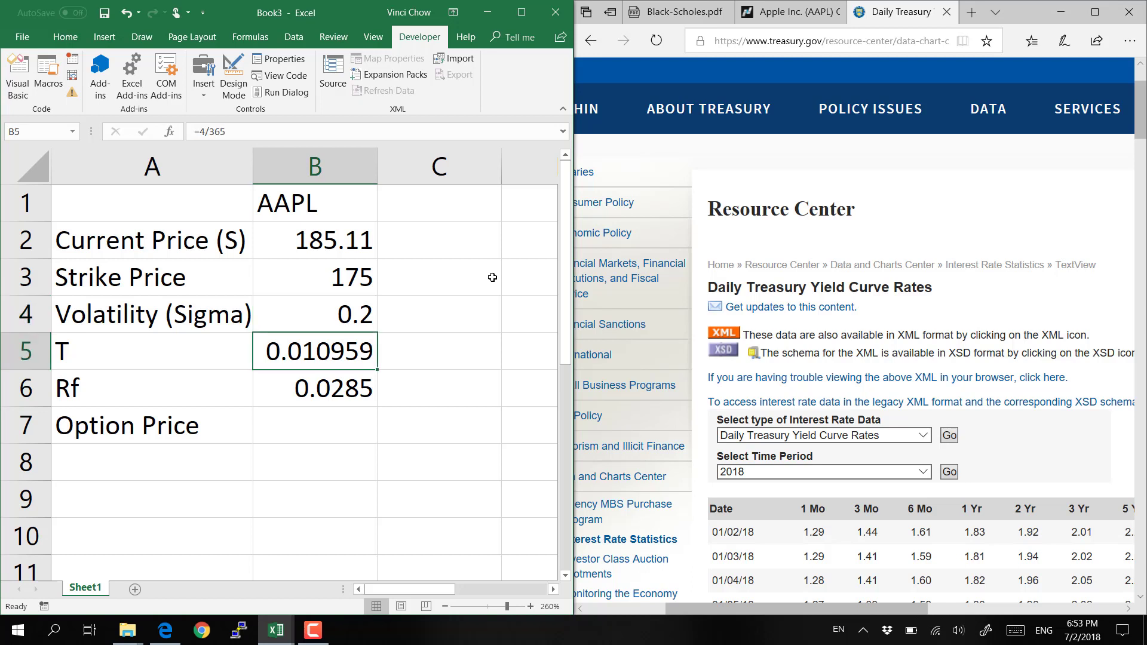
key("Down")
key("Down")
key("Down")
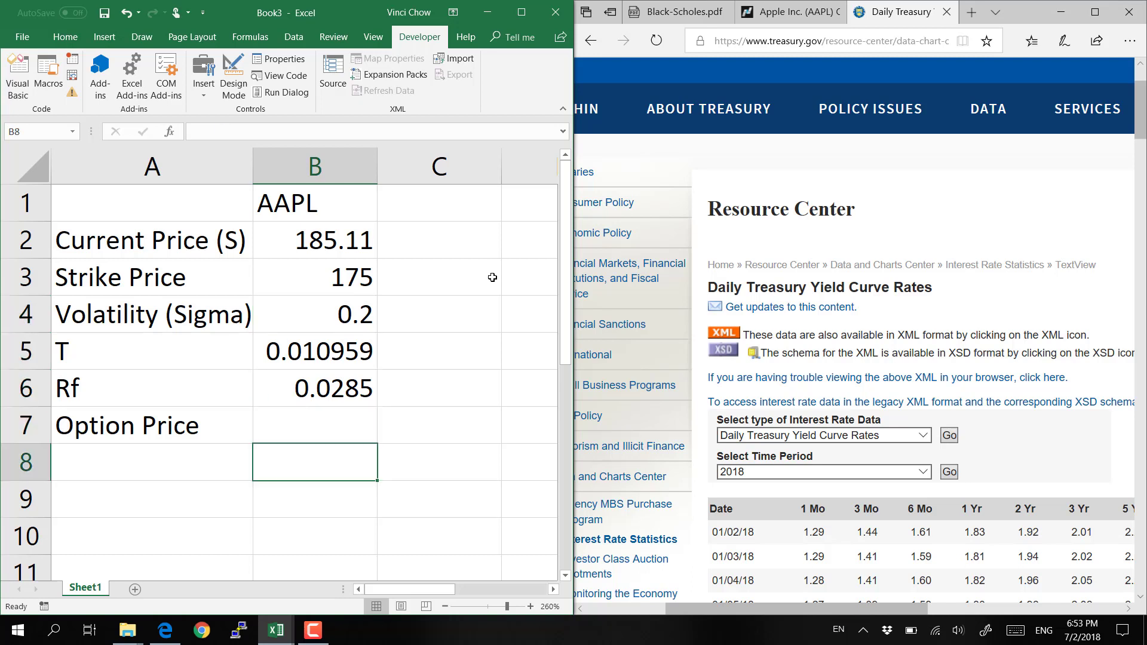
key("Up")
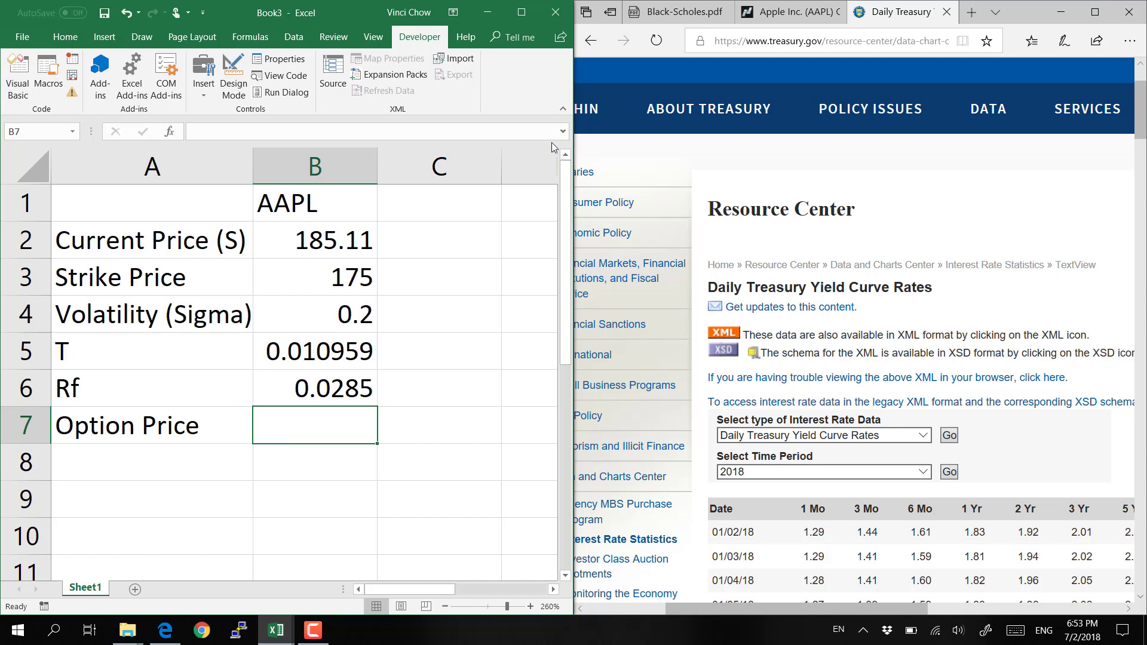
left_click(350, 320)
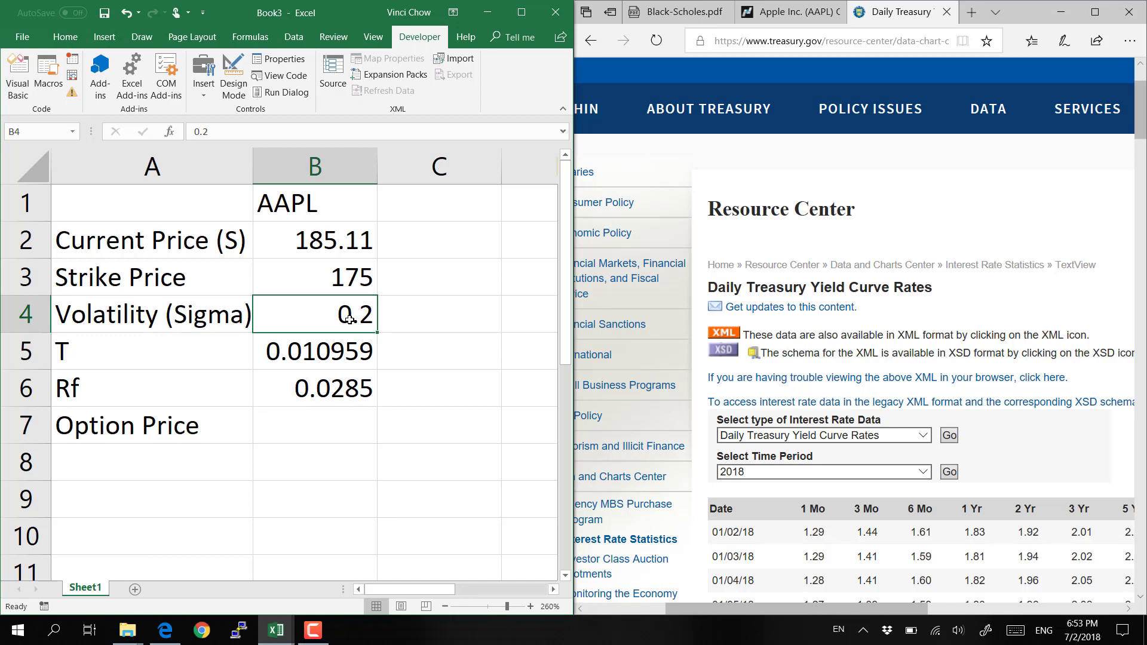
left_click(318, 417)
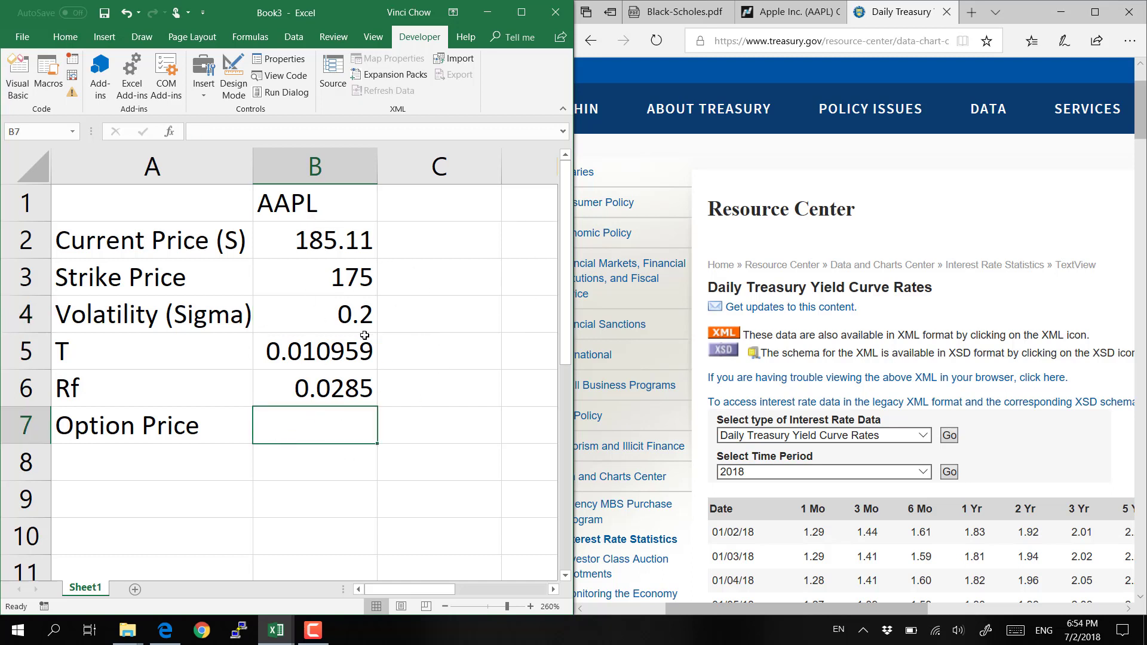
left_click(341, 316)
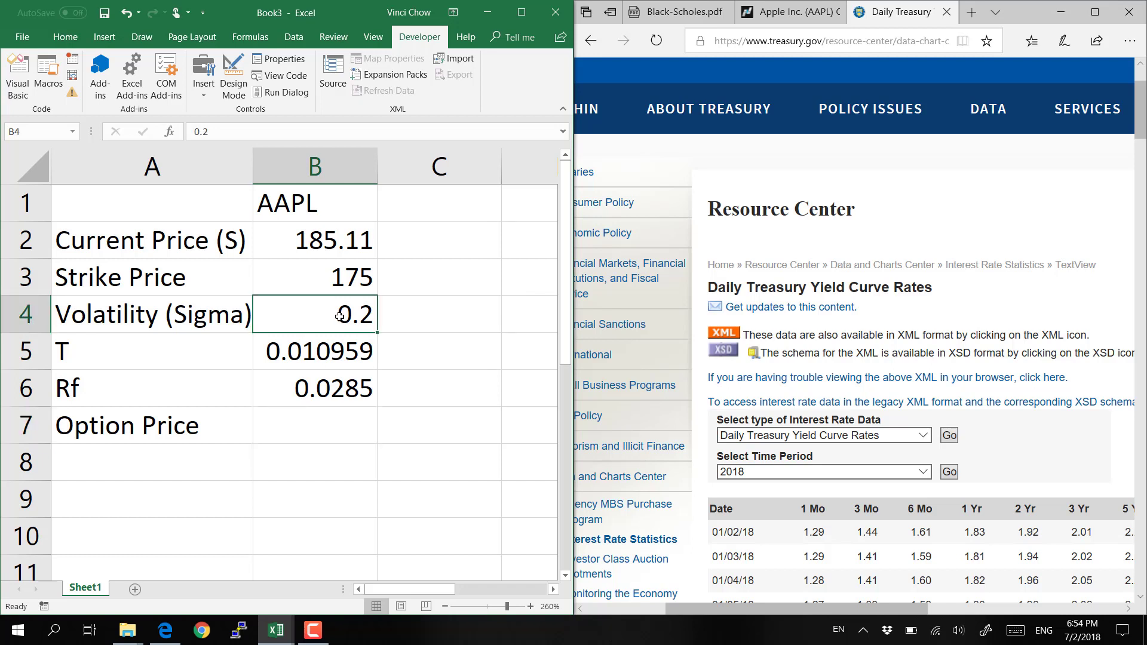
key("Up")
key("Down")
key("Right")
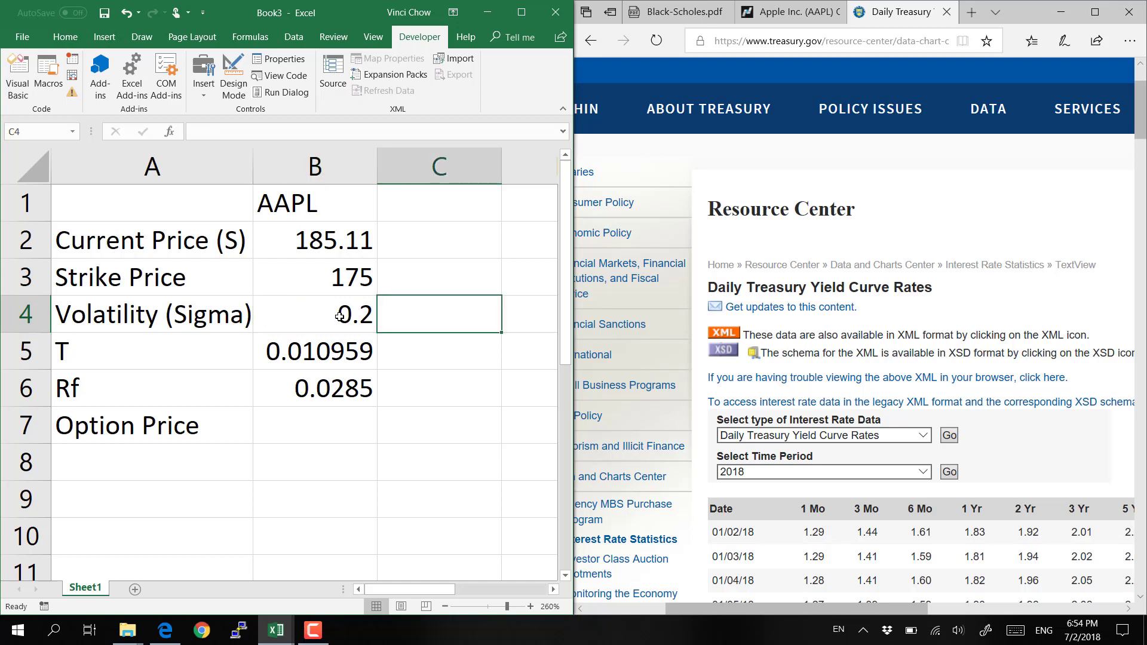
key("Left")
key("Up")
key("Up")
key("Down")
key("Down")
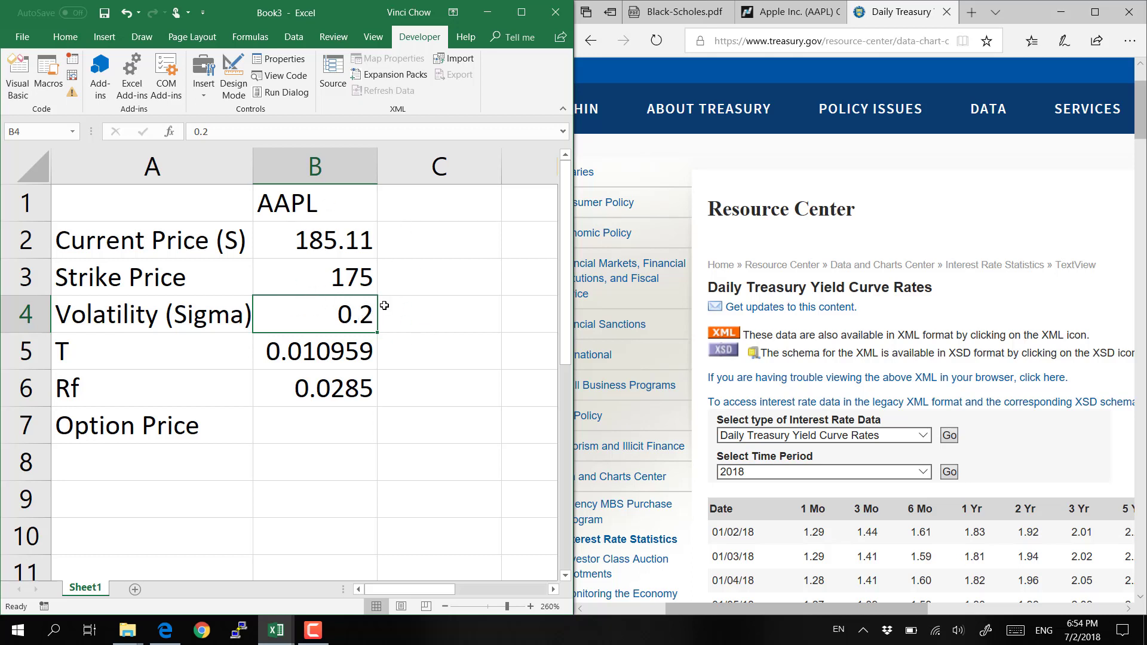
Enter the formula =BlackScholes(B2,B3,B5,B6,B4,True) in cell B7 to calculate the option price
left_click(317, 436)
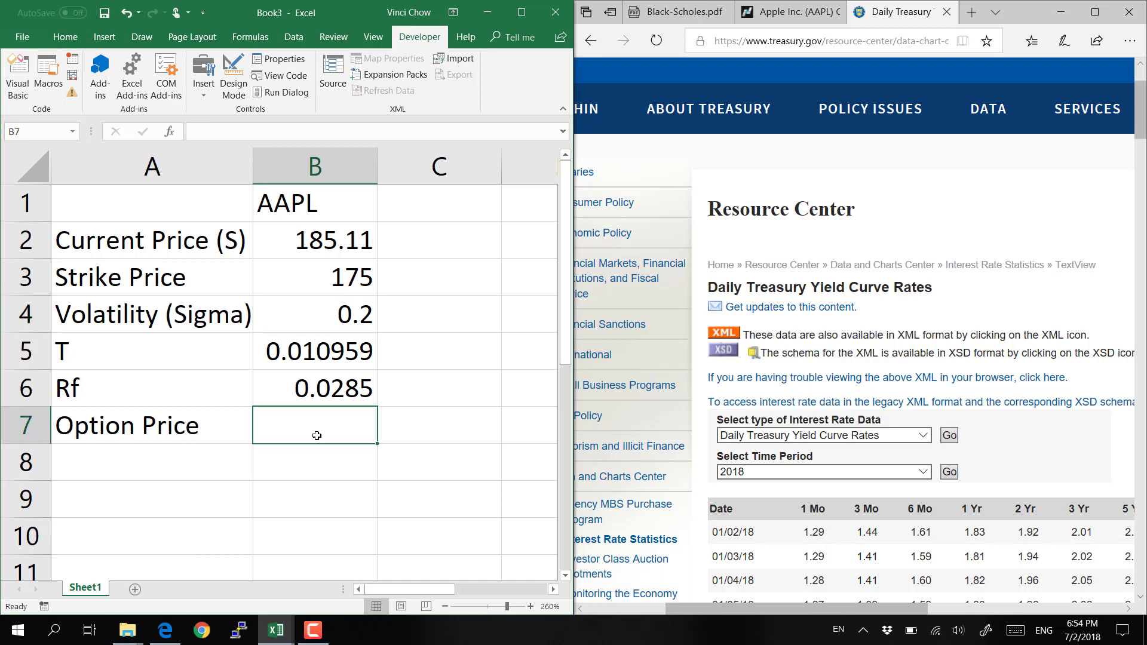
type("=")
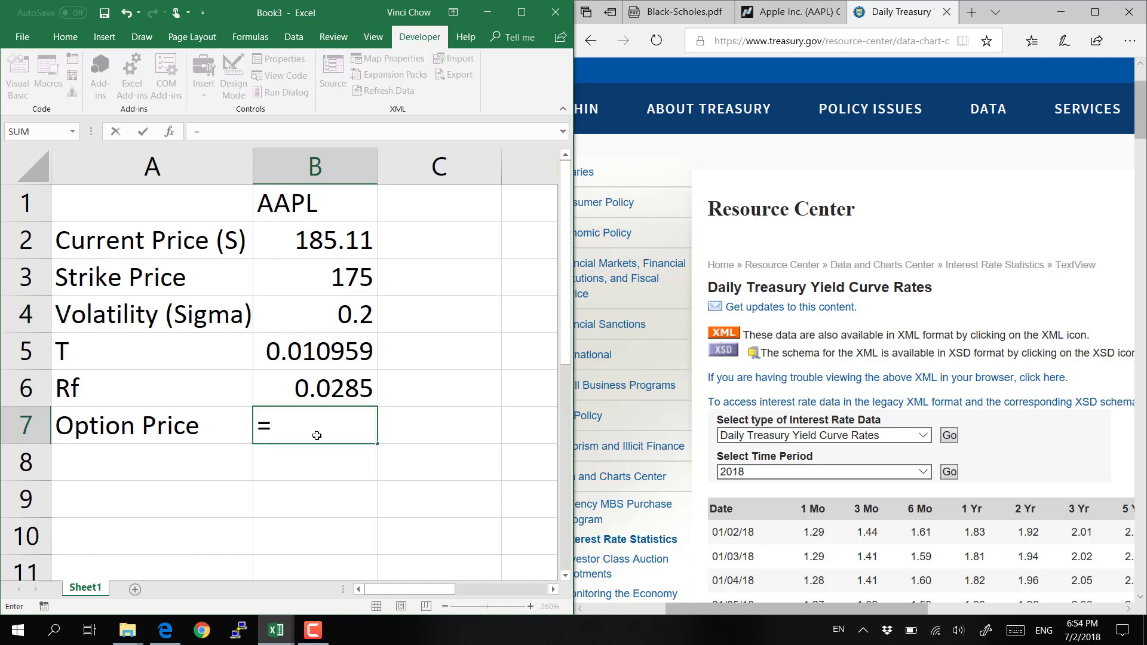
type("lackB")
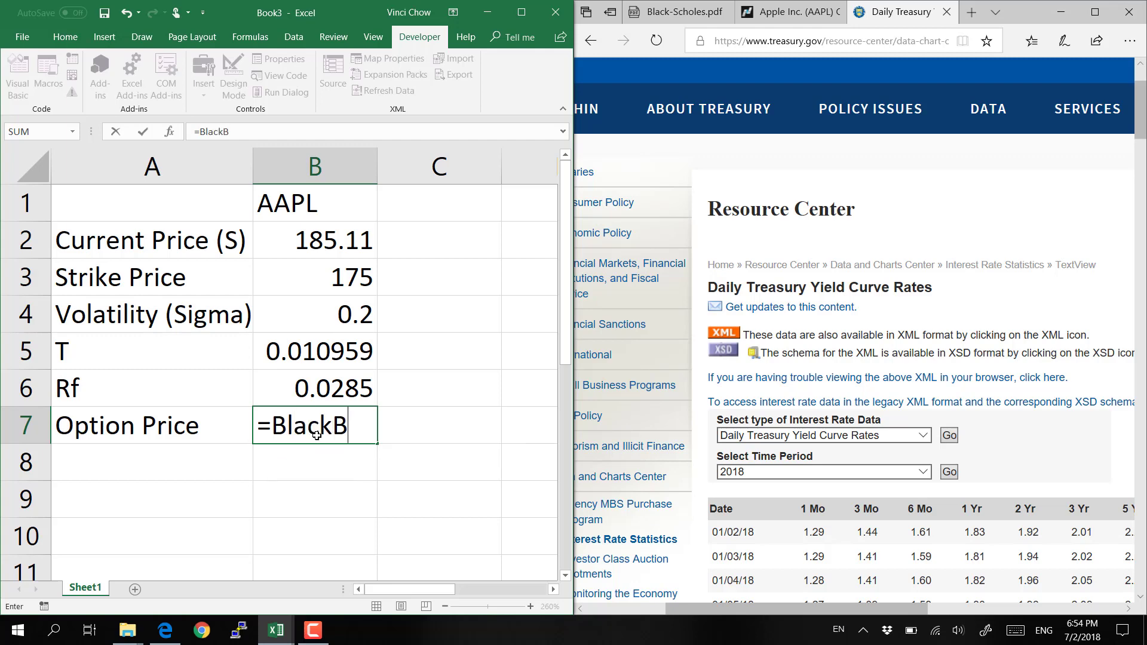
key("BackSpace")
type("Scholes(")
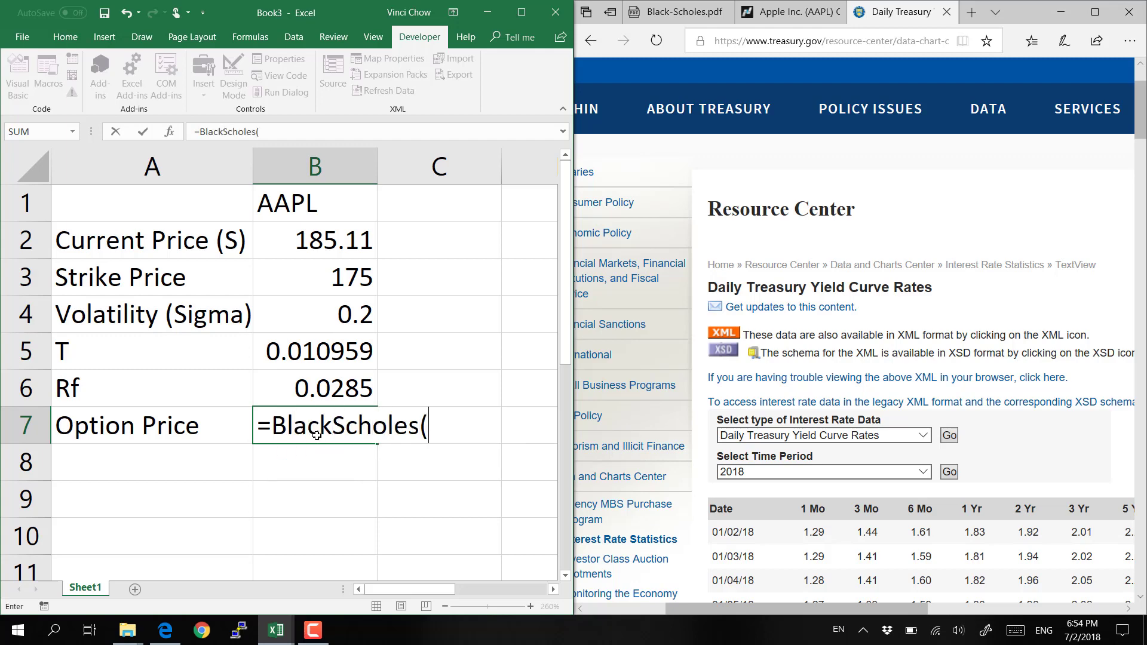
left_click(282, 247)
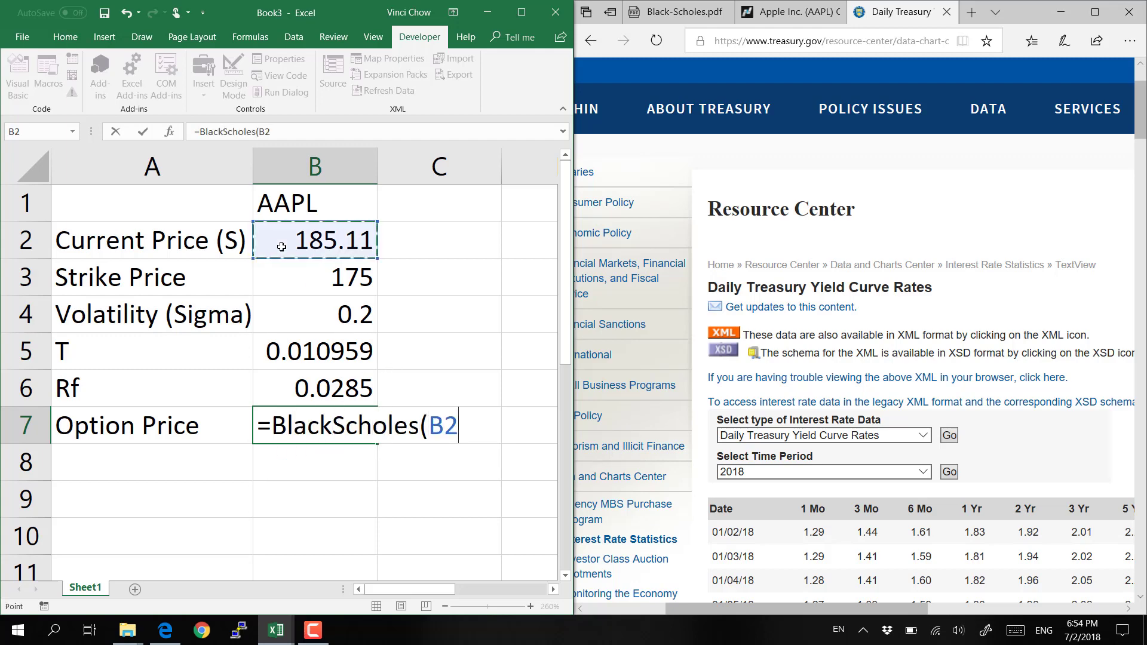
type(",")
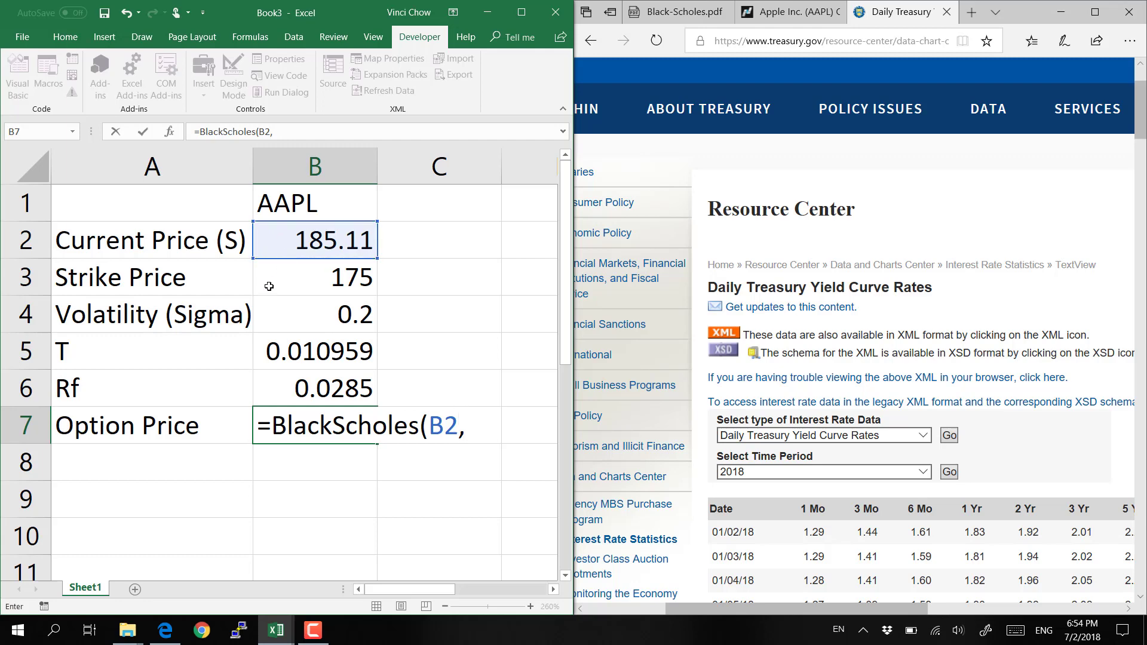
left_click(301, 281)
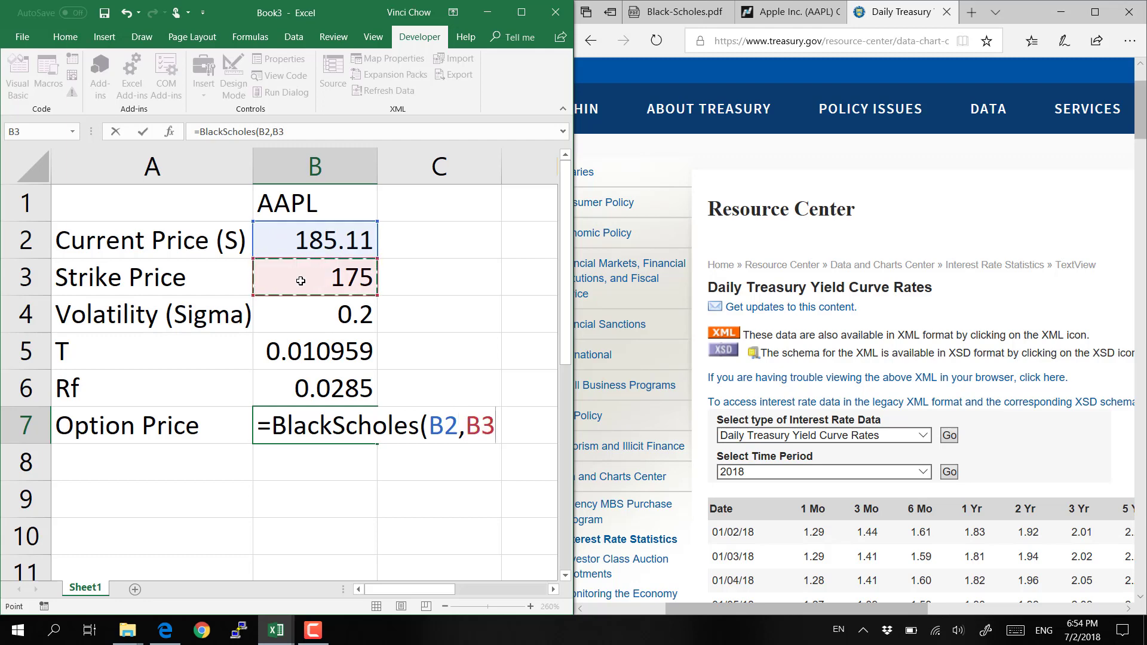
type(",")
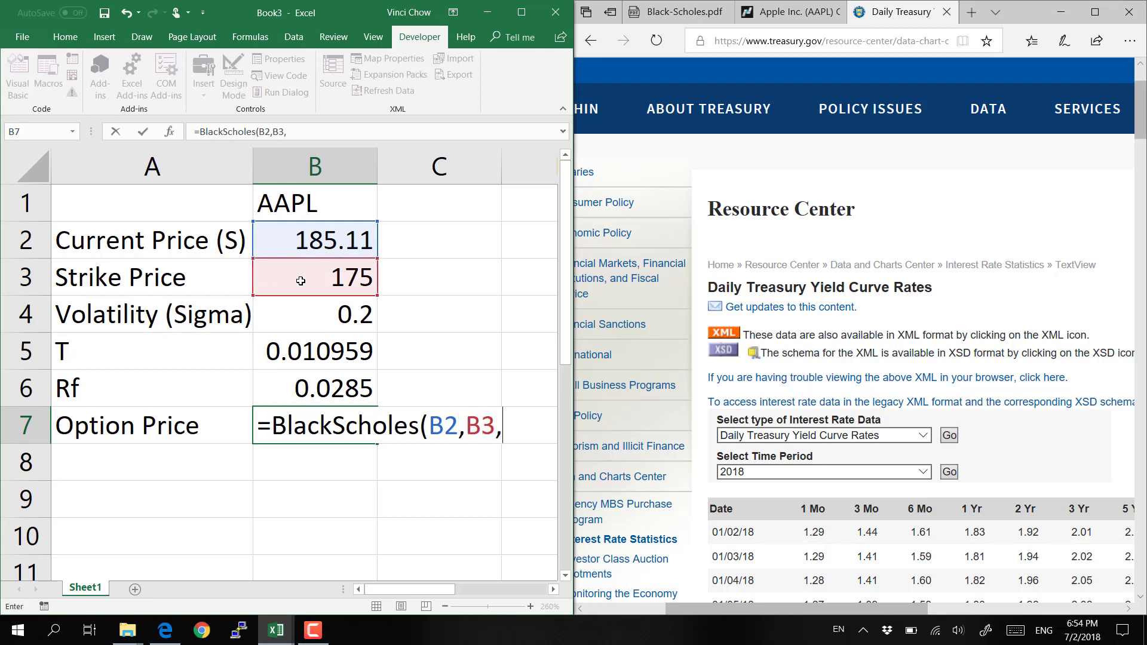
left_click(305, 359)
type(",")
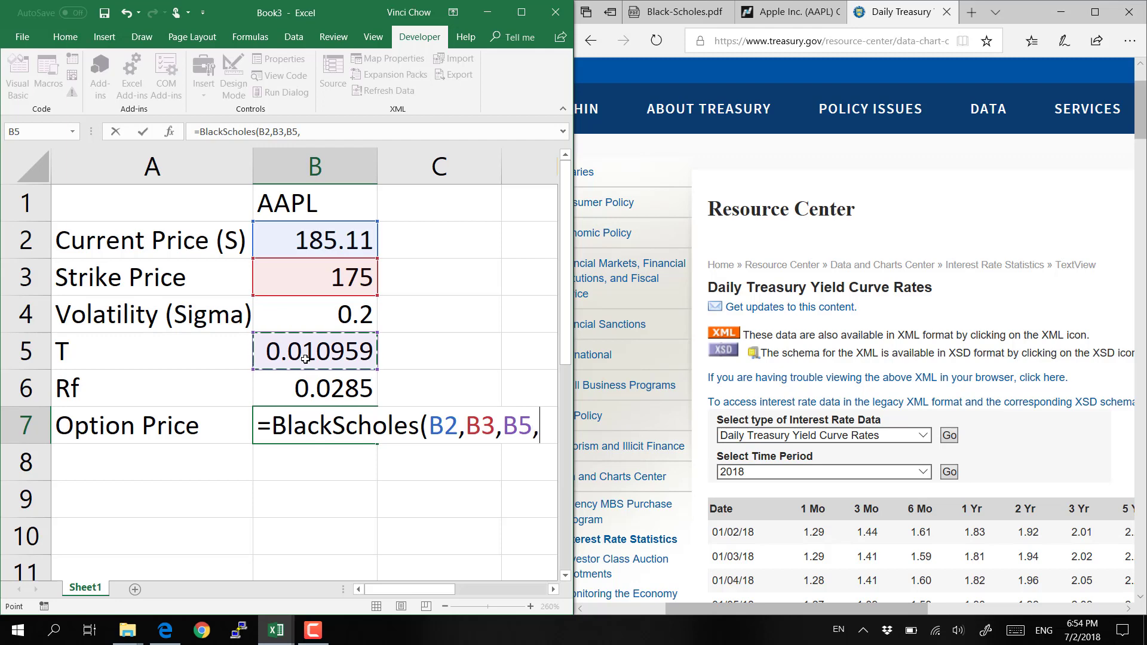
left_click(292, 390)
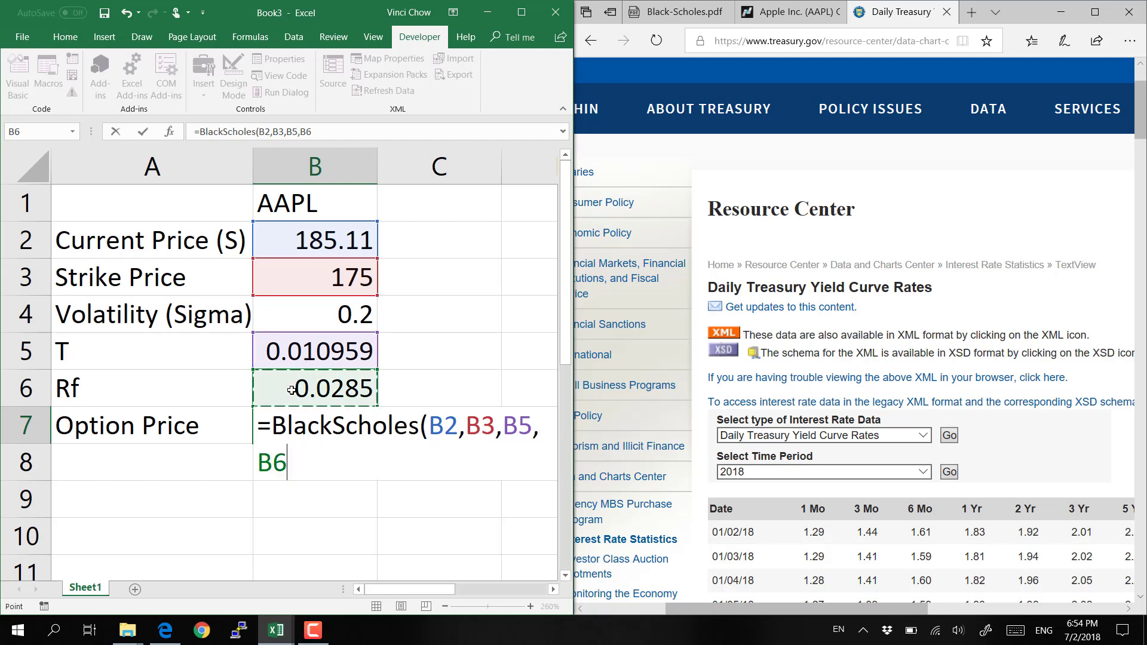
type(",")
left_click(315, 318)
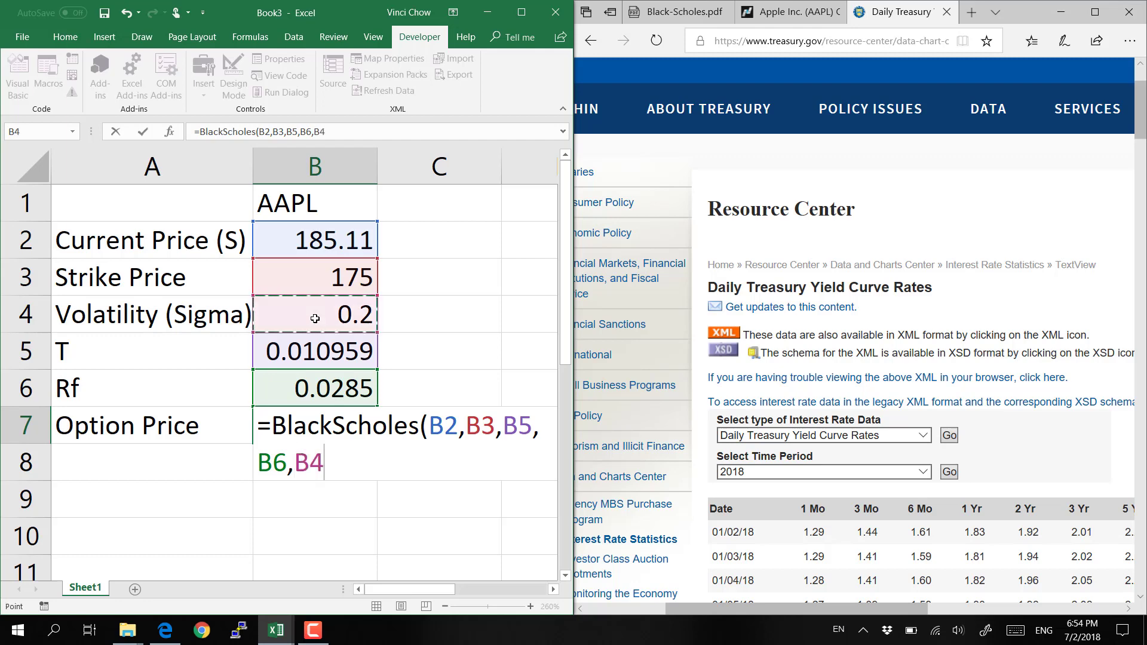
type(",")
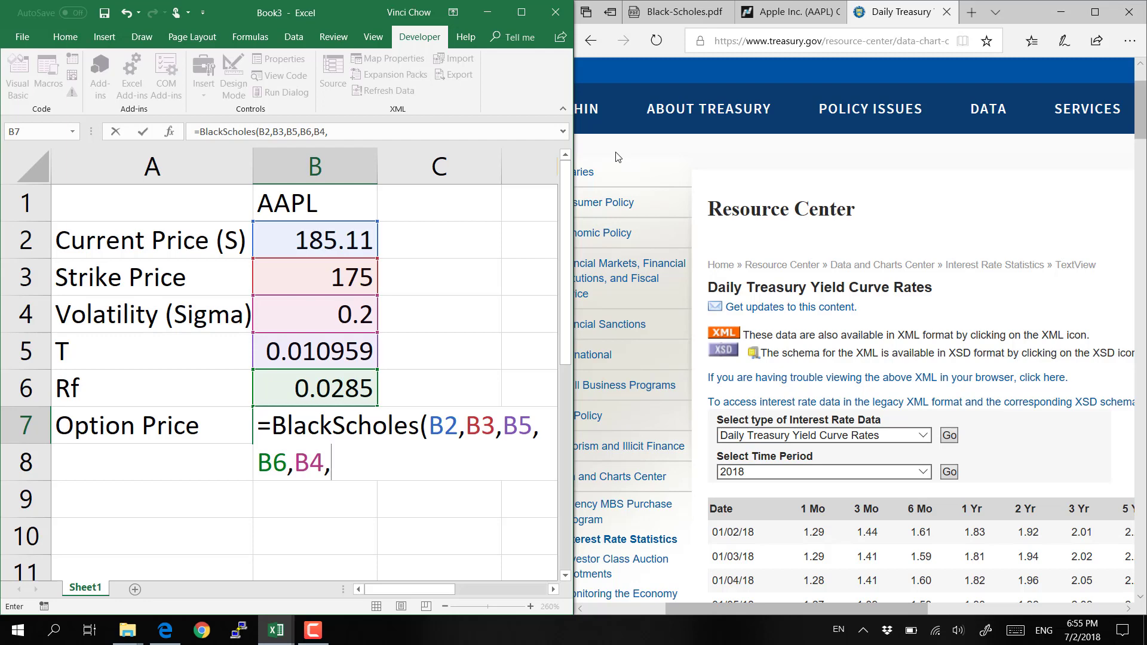
type("True)")
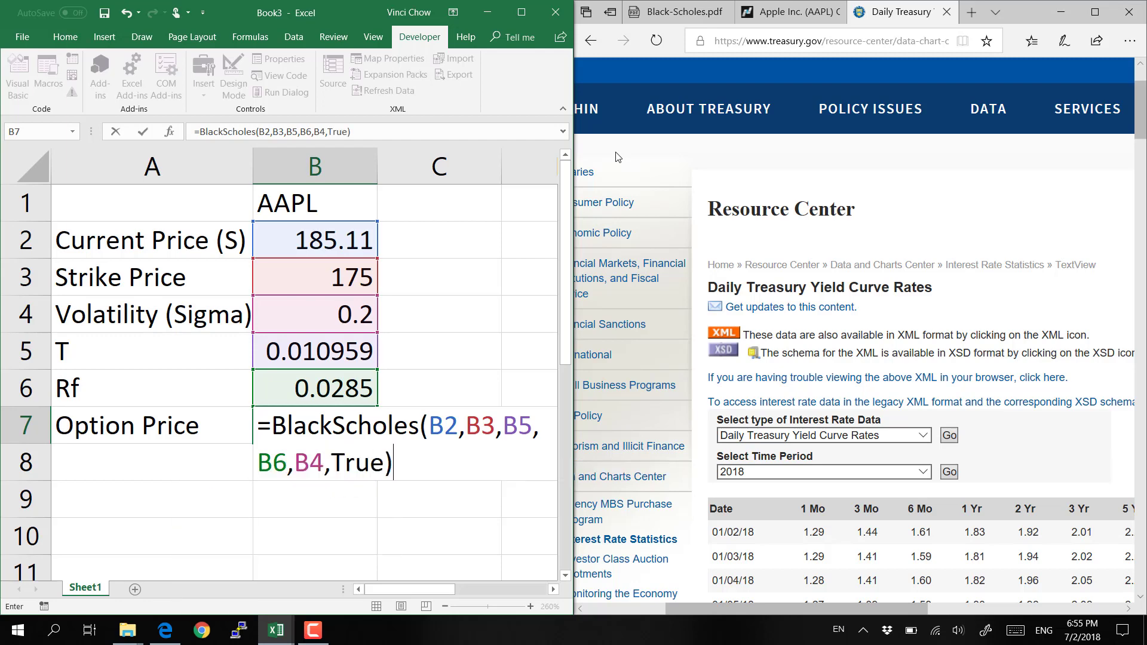
key("Return")
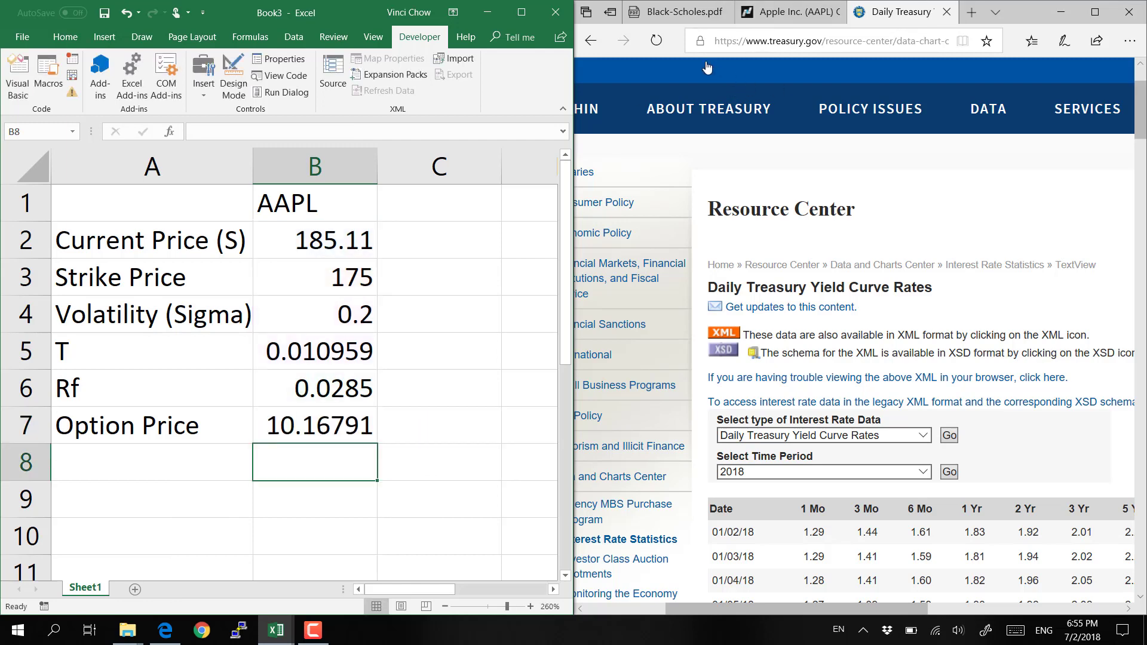
Show the Nasdaq AAPL option chain beside the worksheet and compare the 175-strike call's quotes with the option price in B7
mouse_move(665, 5)
left_click(327, 350)
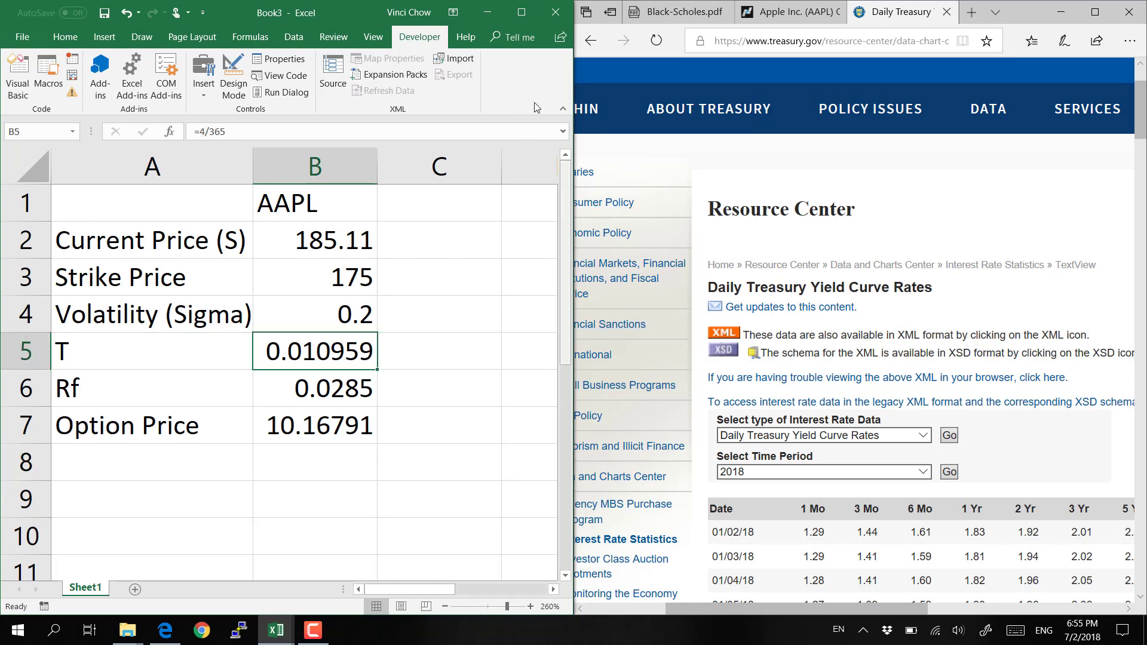
left_click(678, 11)
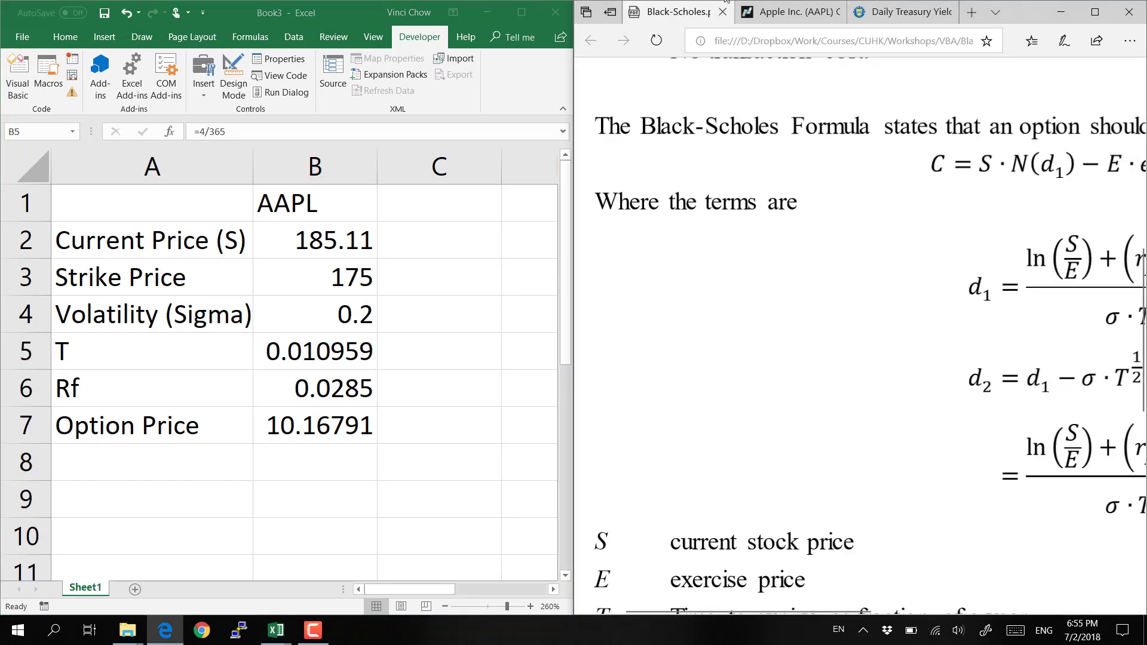
left_click(795, 8)
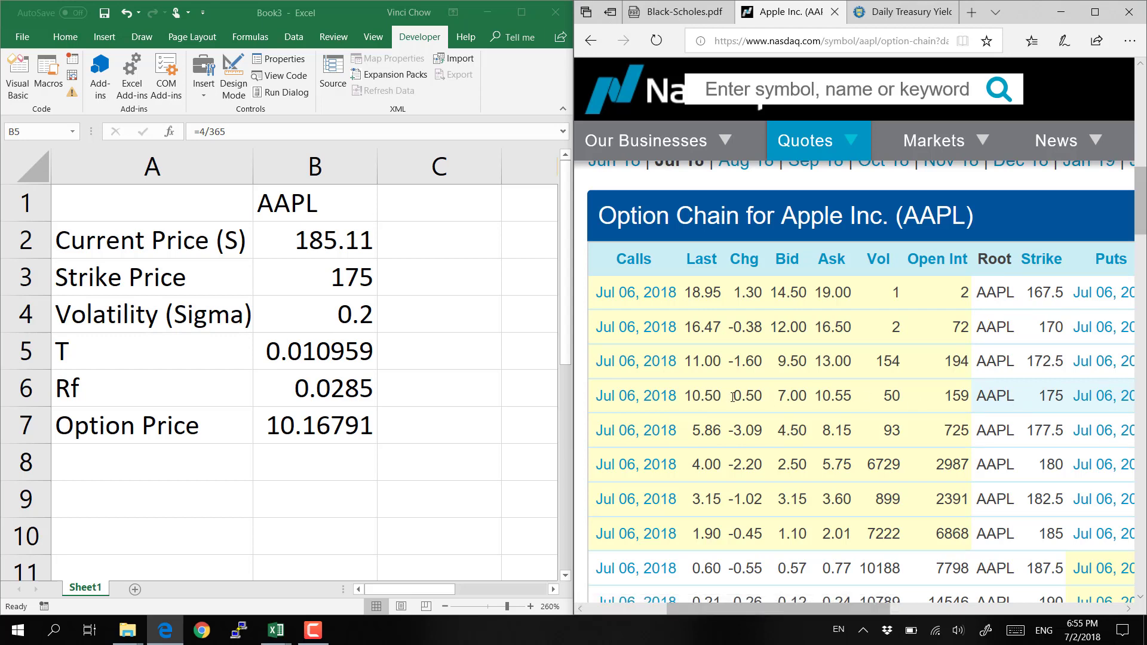
left_click(315, 439)
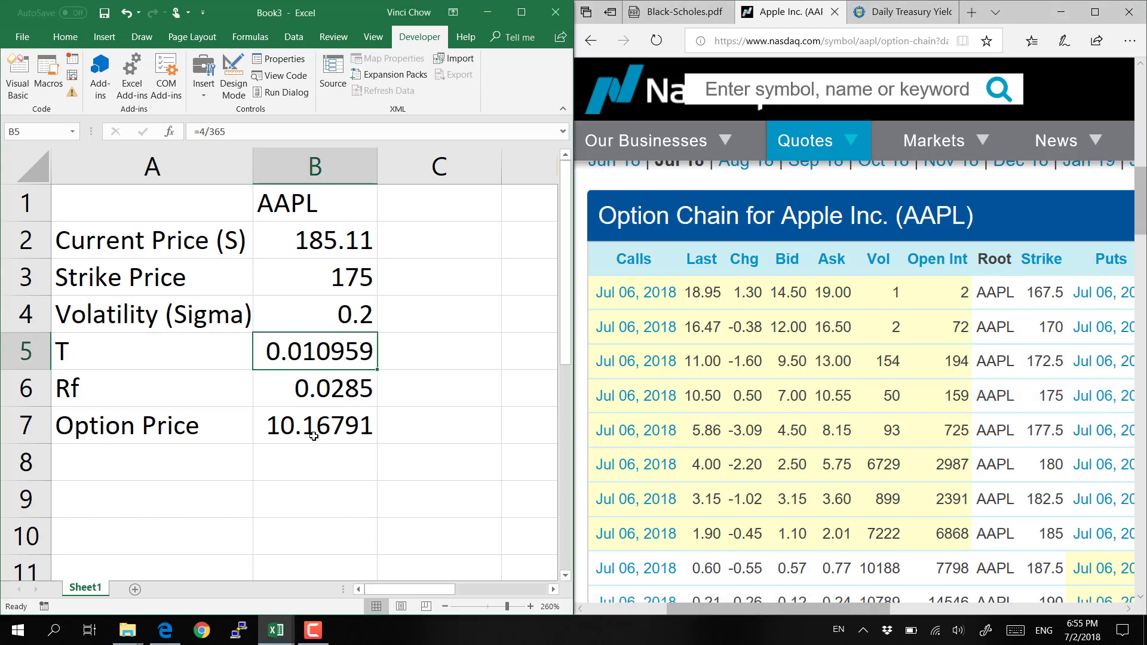
Review the option price formula in cell B7 and the volatility input in cell B4
left_click(313, 436)
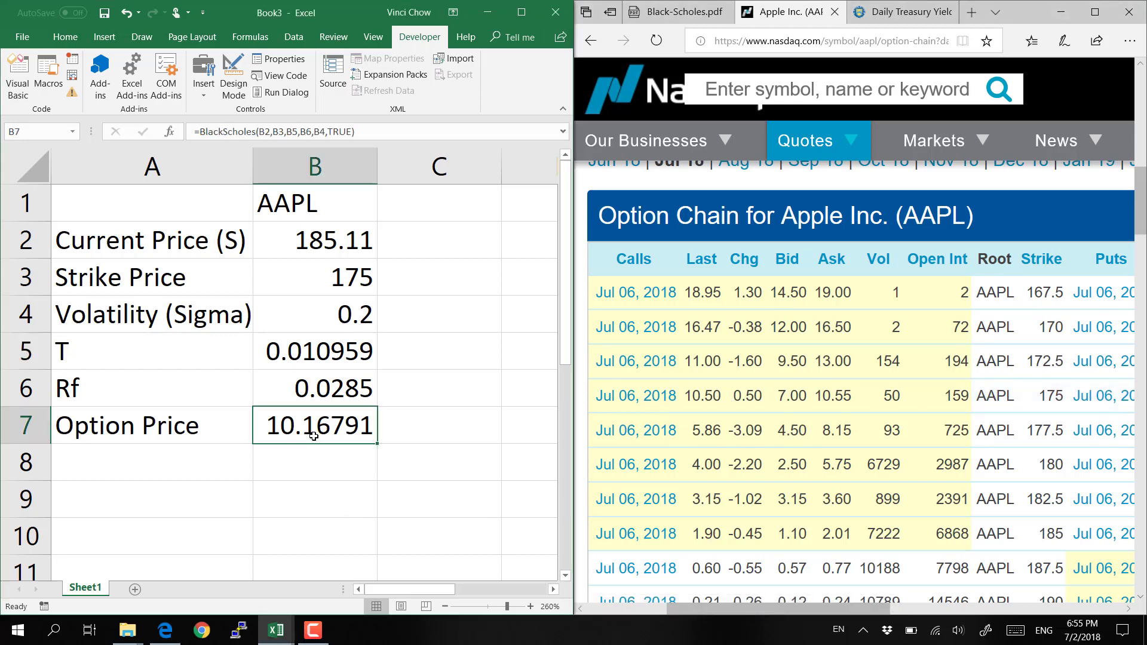
left_click(344, 320)
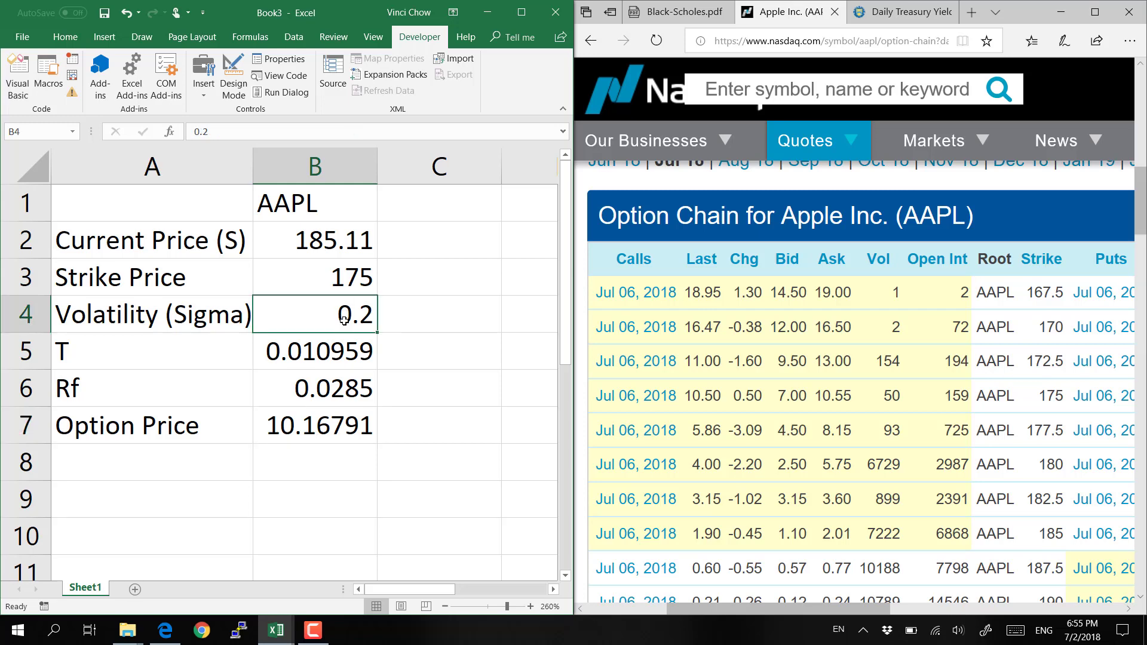
left_click(317, 436)
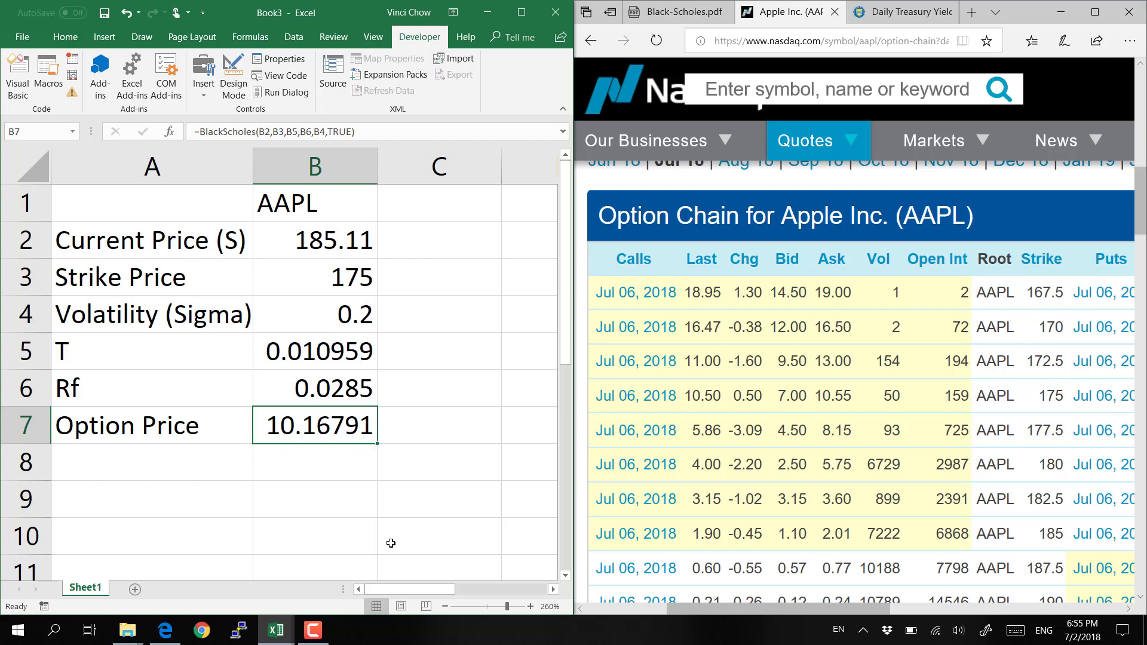
Switch to the Visual Basic editor and try to give the isCall parameter of BlackScholes a default value with = True
mouse_move(284, 640)
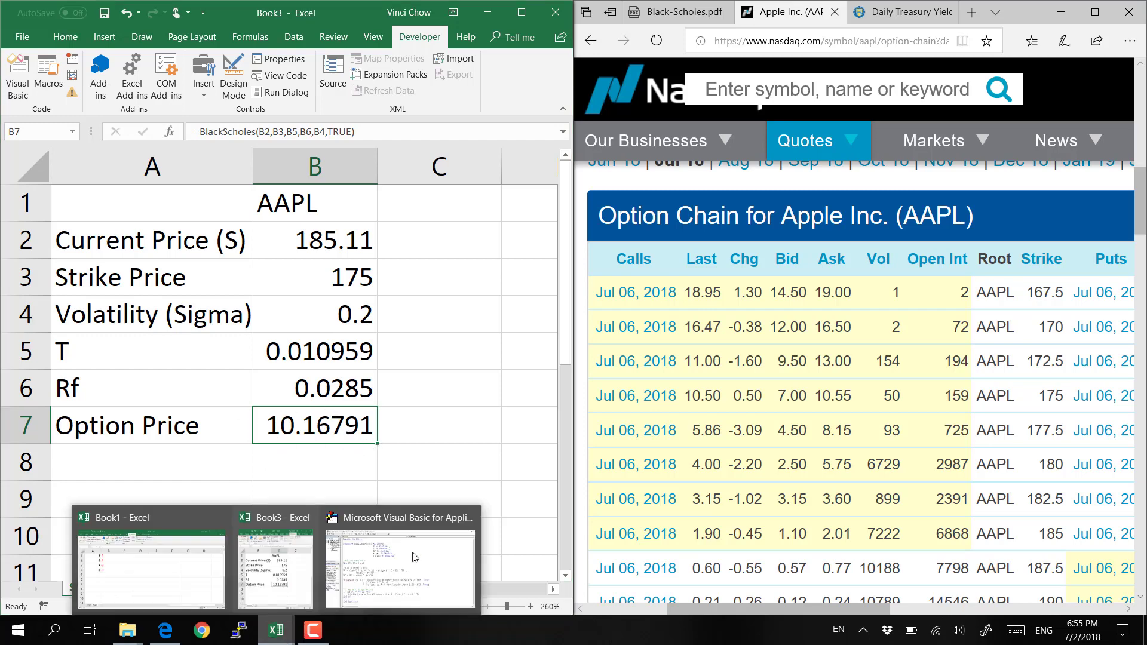
left_click(415, 558)
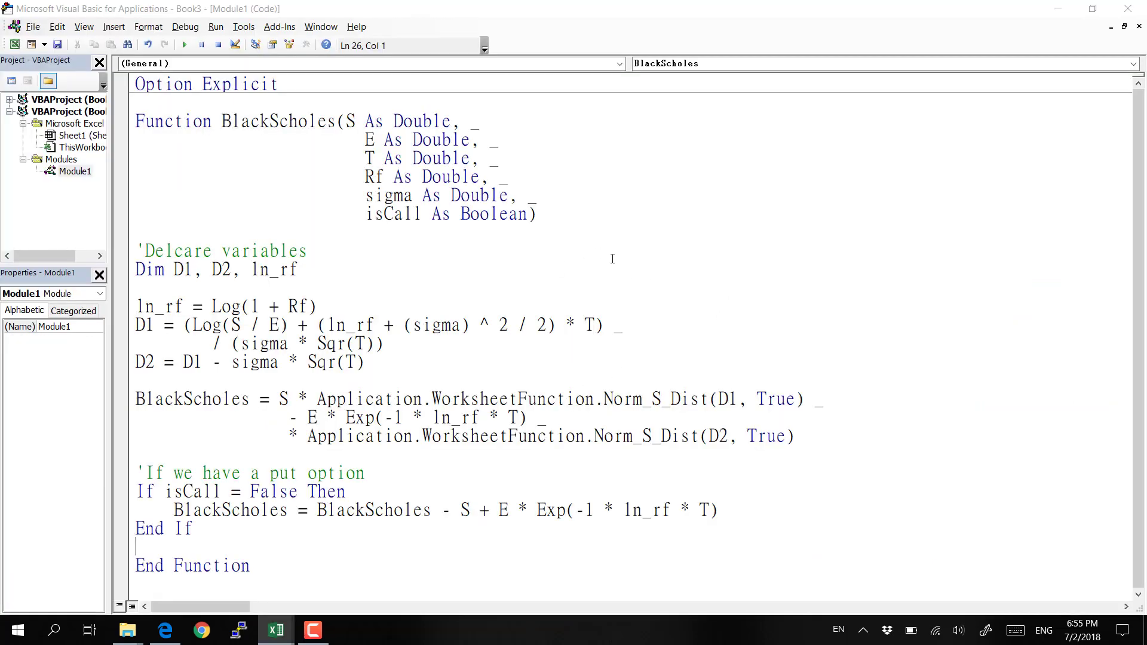
left_click(533, 211)
type("= True")
left_click(588, 292)
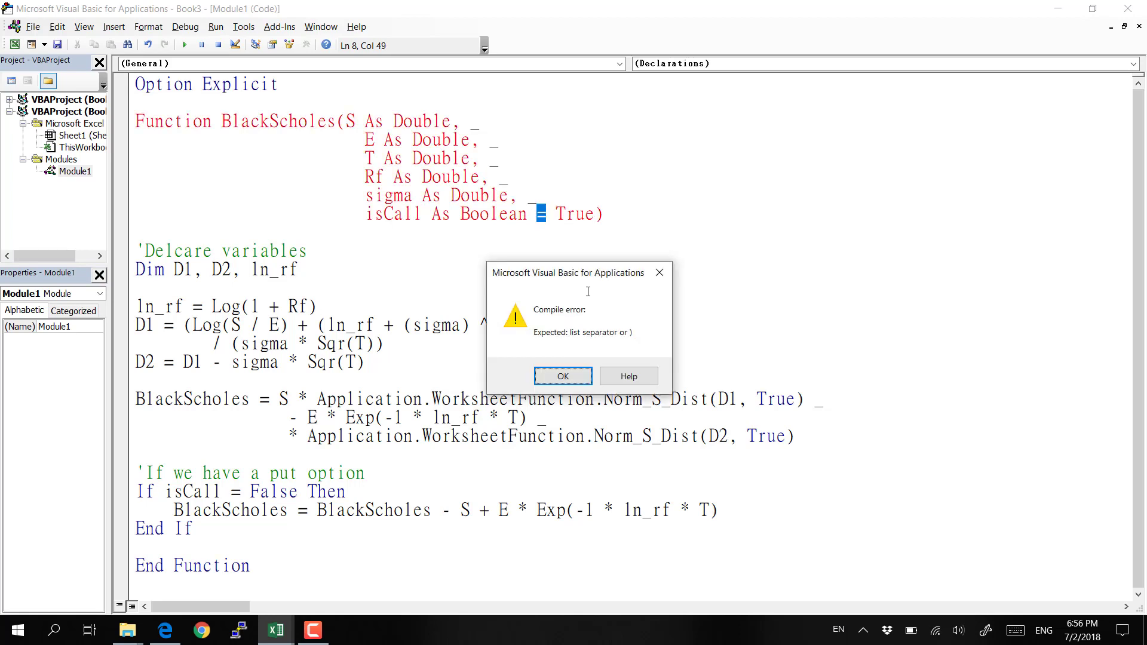
Dismiss the compile error and remove = True from the isCall As Boolean parameter in the BlackScholes declaration
key("Return")
key("Left")
key("Left")
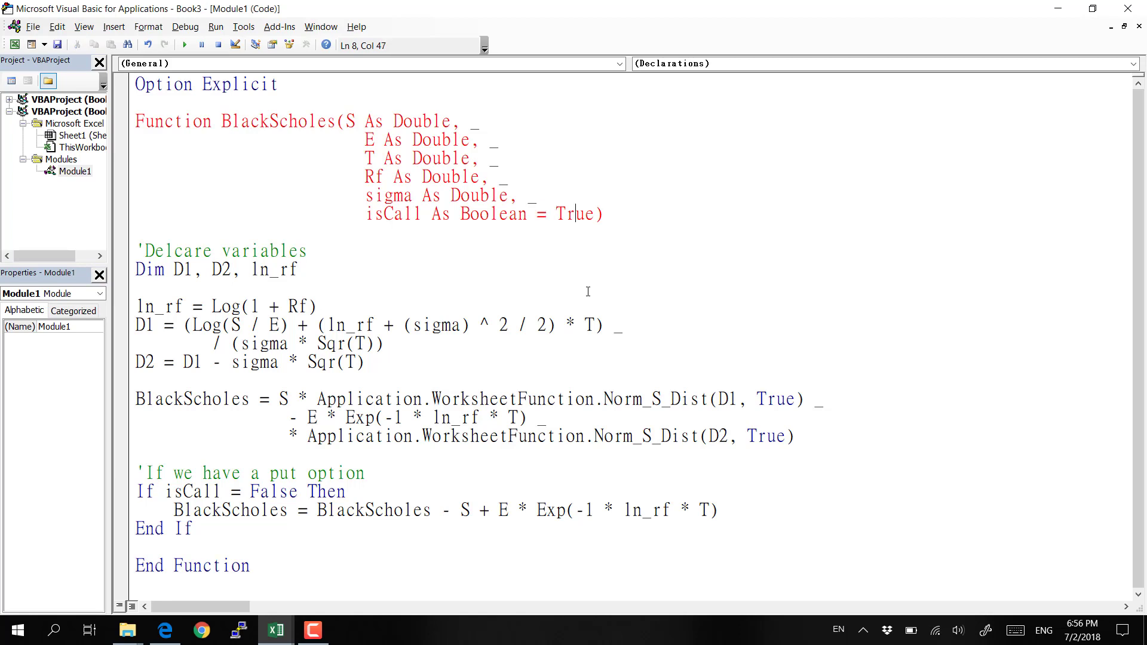
key("shift+Left")
key("shift+Left")
key("shift+Left")
key("shift+Left")
key("shift+Left")
key("shift+Left")
key("shift+Left")
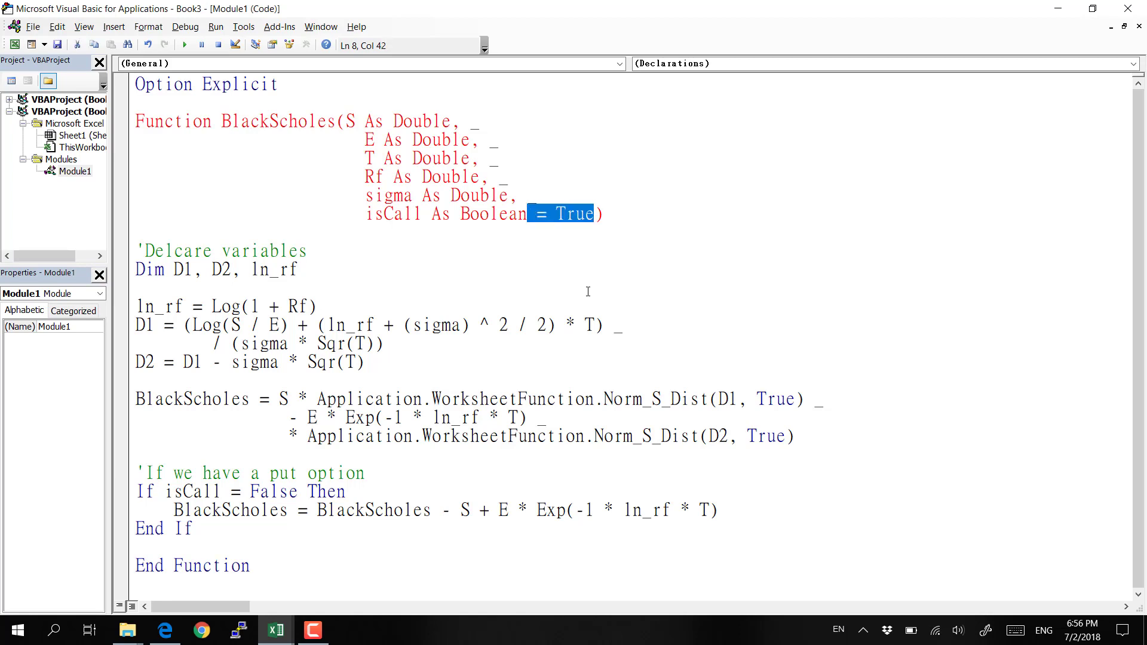
key("Delete")
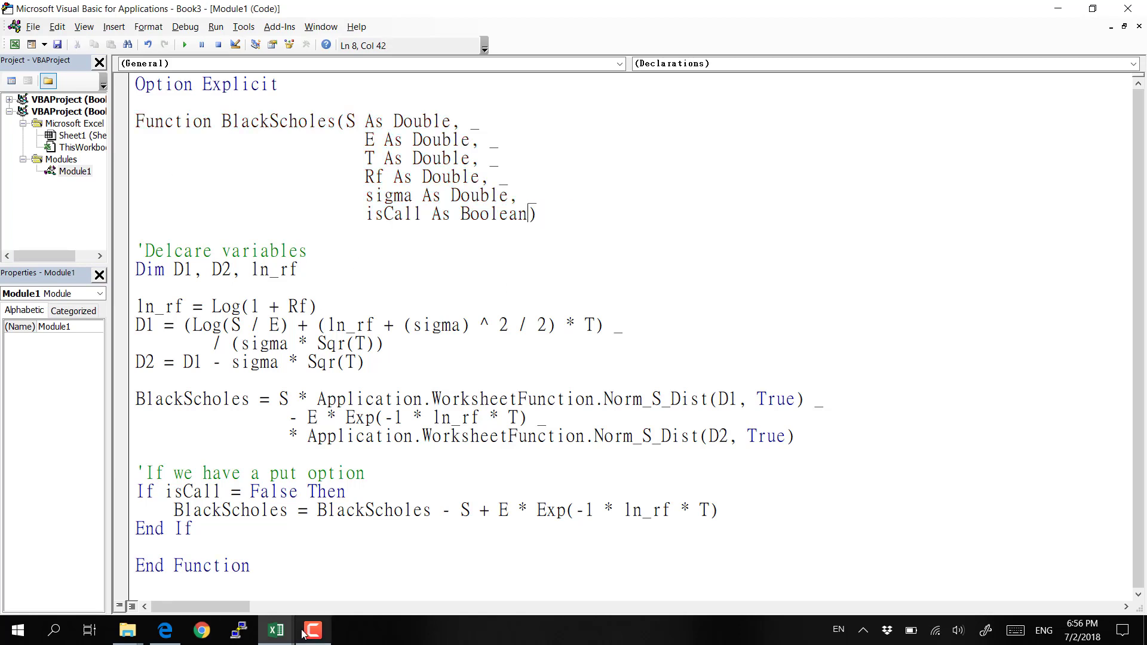